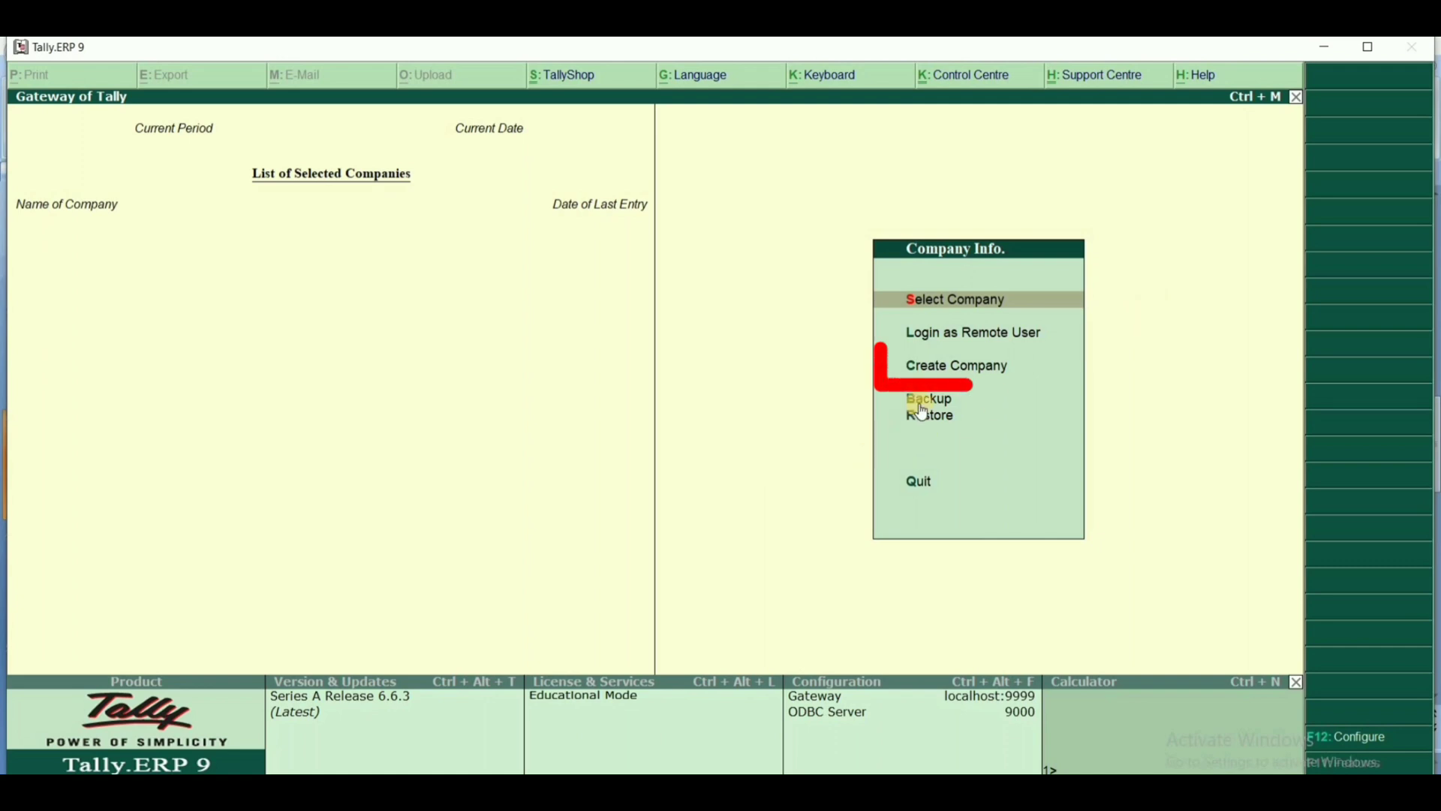
Start creating a new company and name it Exam Crackers
{"action": "left_click", "coordinate": [961, 369]}
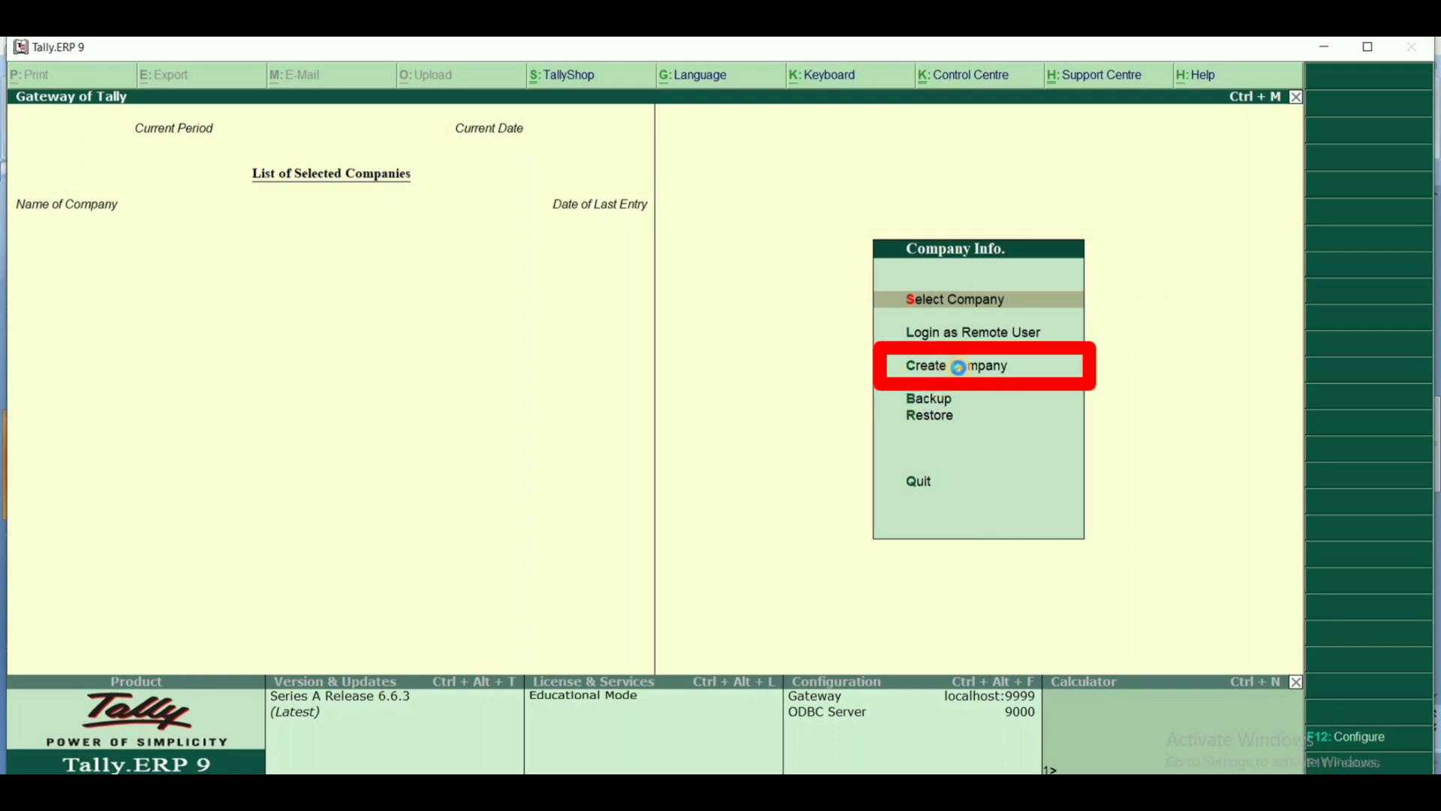
{"action": "type", "text": "E"}
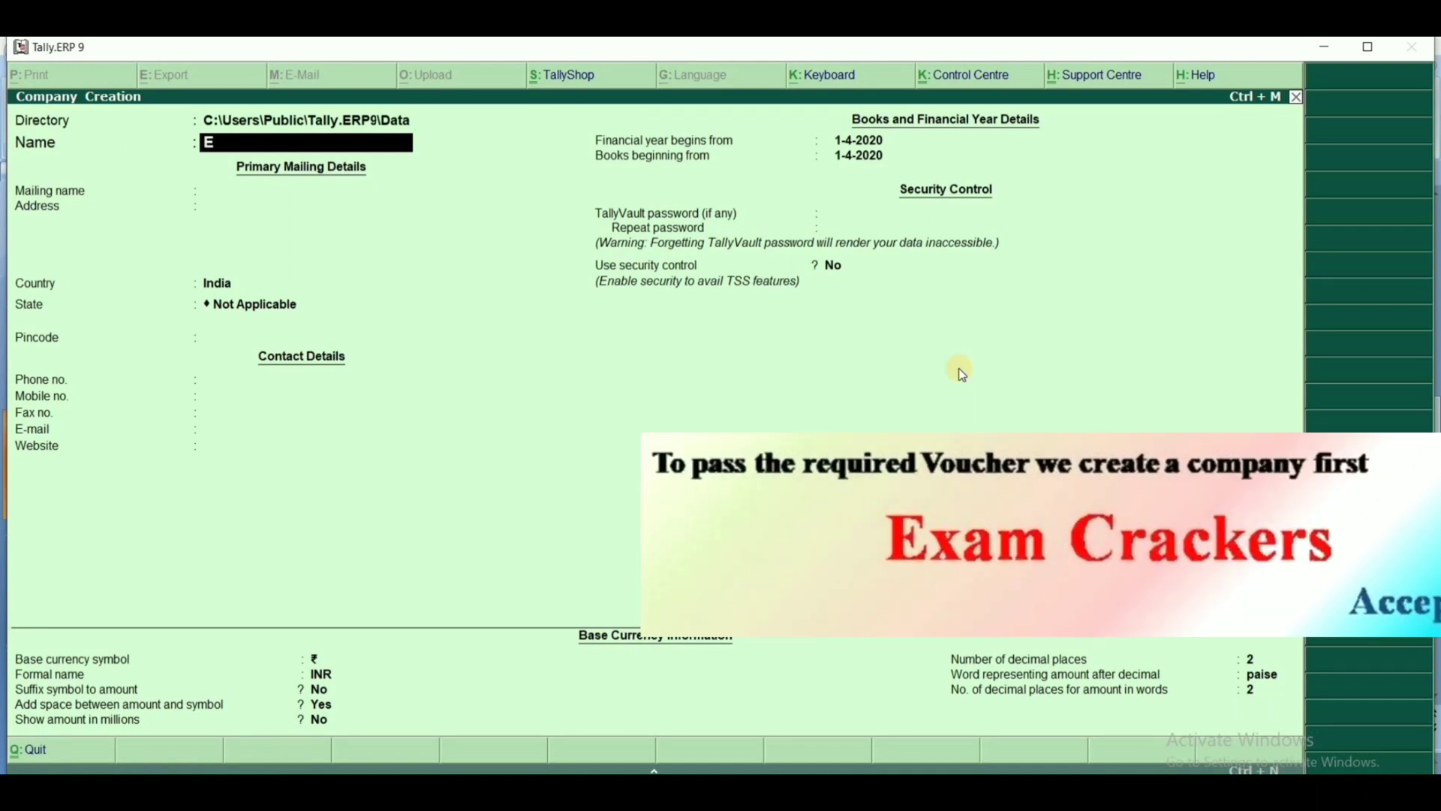
{"action": "type", "text": "xam Crack"}
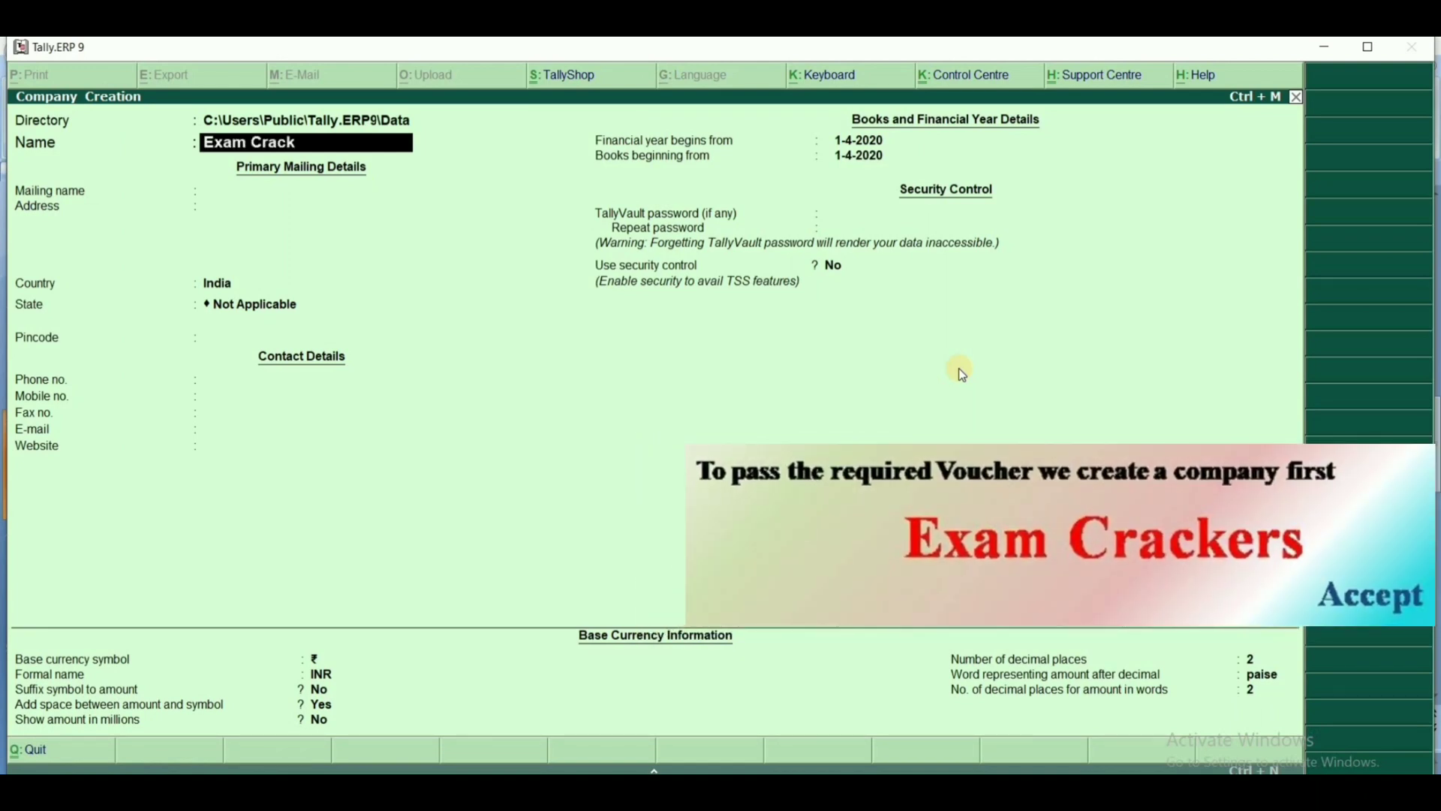
{"action": "type", "text": "ers"}
{"action": "key", "text": "Return"}
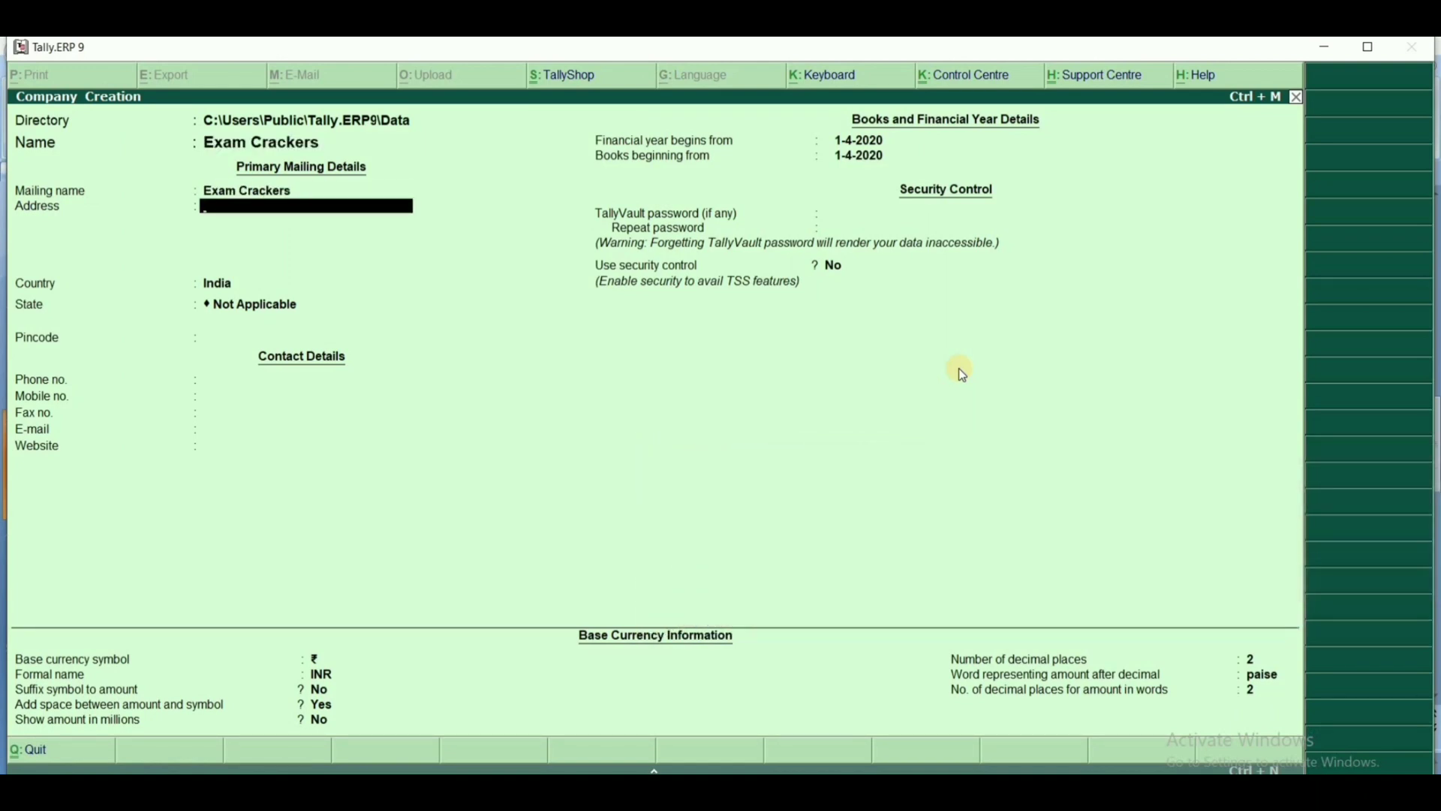
Leave the company's address blank, set its state to Jharkhand and enter its postal code
{"action": "key", "text": "Return"}
{"action": "key", "text": "Return"}
{"action": "type", "text": "Jhar"}
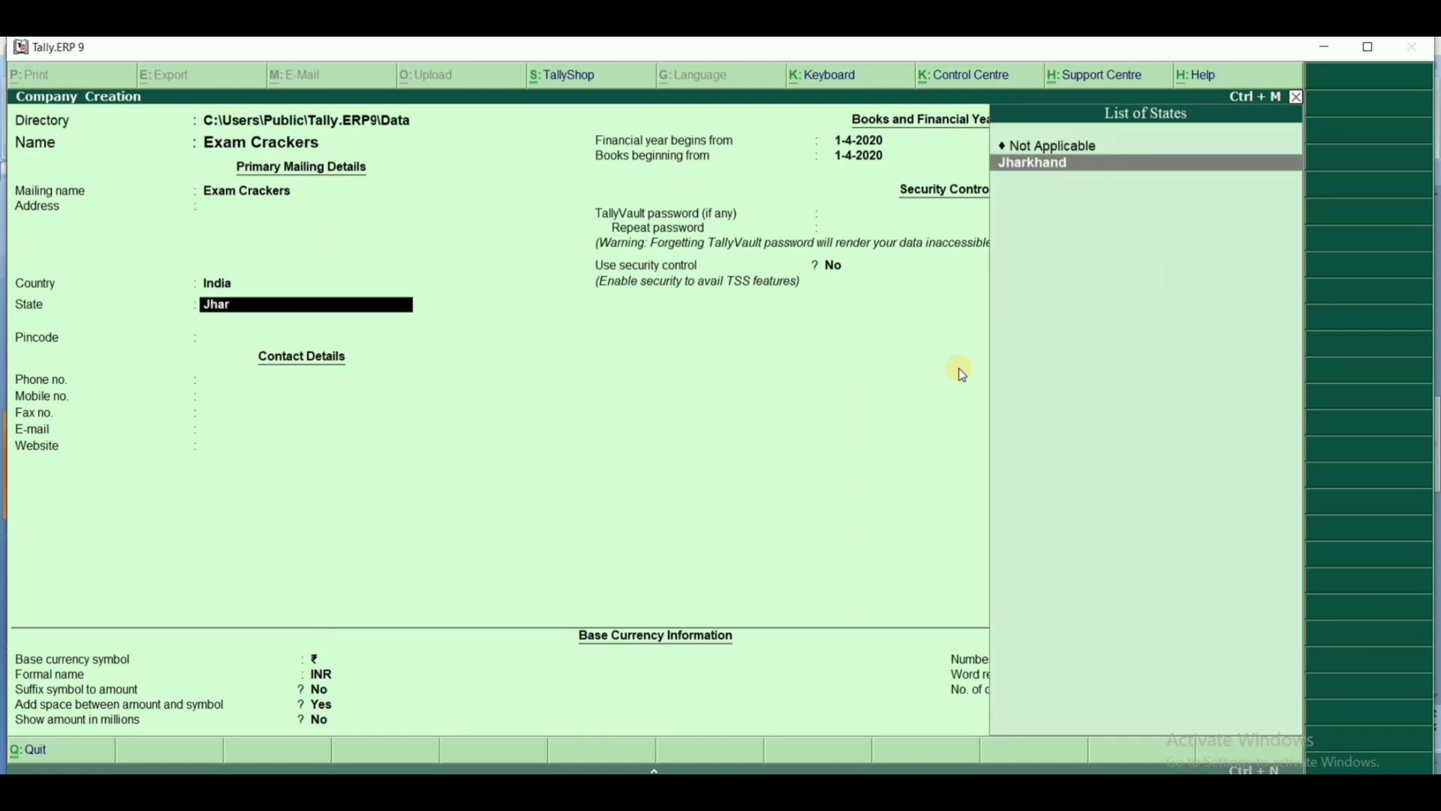
{"action": "key", "text": "Return"}
{"action": "type", "text": "83400"}
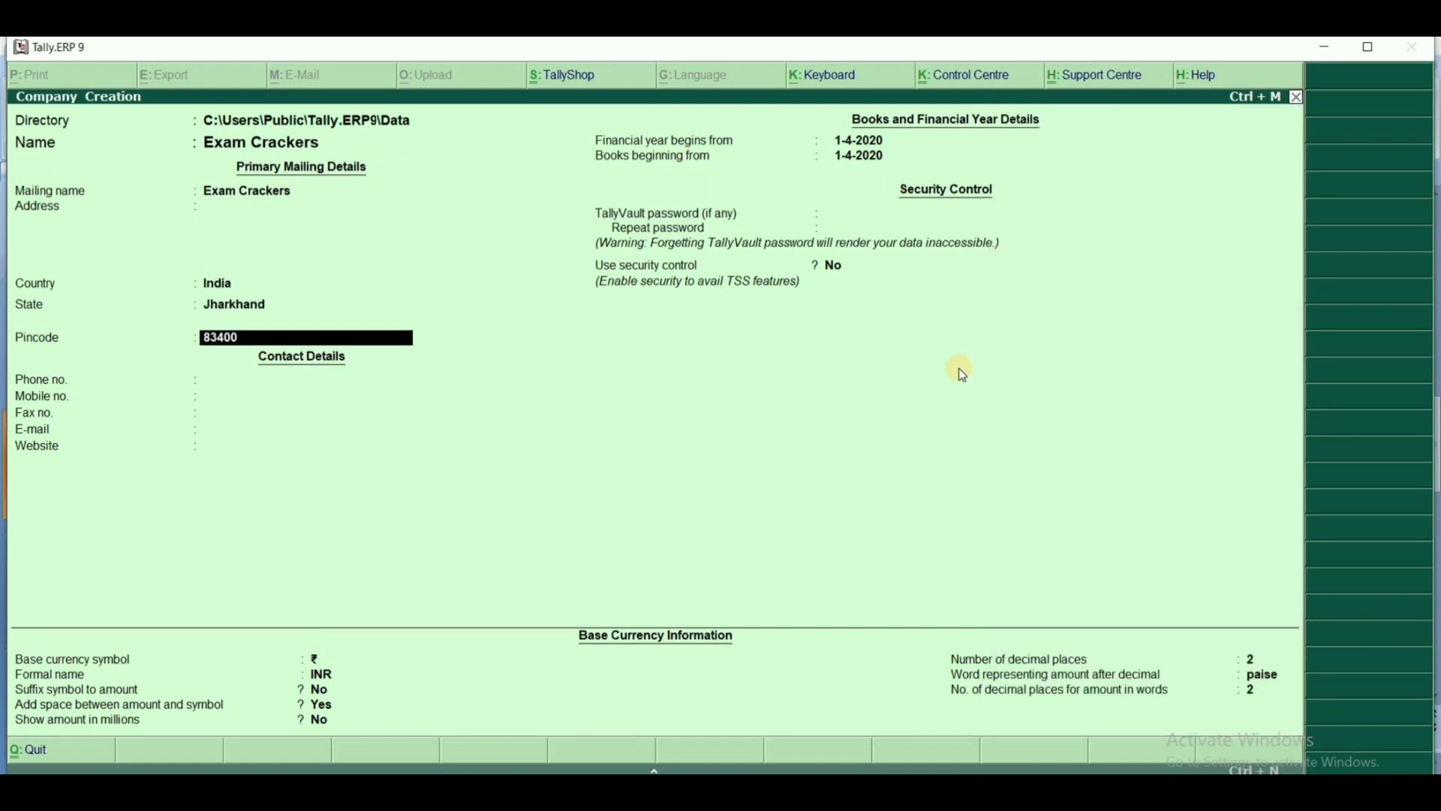
{"action": "type", "text": "1"}
Keep the default contact, financial year, security and base currency settings and save the Exam Crackers company
{"action": "key", "text": "Return"}
{"action": "key", "text": "Return"}
{"action": "key", "text": "Return"}
{"action": "key", "text": "Return"}
{"action": "key", "text": "Return"}
{"action": "key", "text": "Return"}
{"action": "key", "text": "Return"}
{"action": "key", "text": "Return"}
{"action": "key", "text": "Return"}
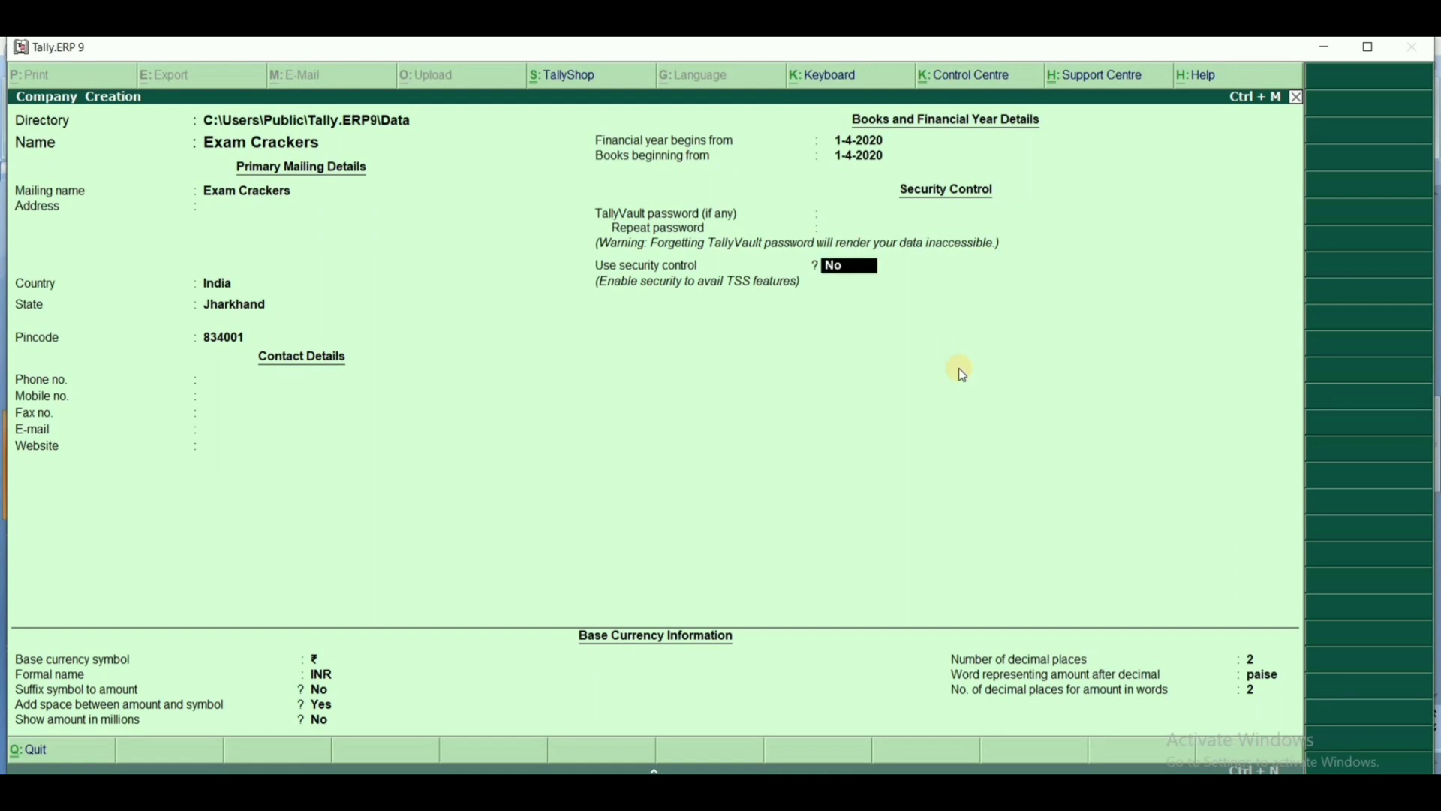
{"action": "key", "text": "Return"}
{"action": "key", "text": "Return"}
{"action": "key", "text": "Return"}
{"action": "key", "text": "Return"}
{"action": "key", "text": "Return"}
{"action": "key", "text": "Return"}
{"action": "key", "text": "Return"}
{"action": "key", "text": "Return"}
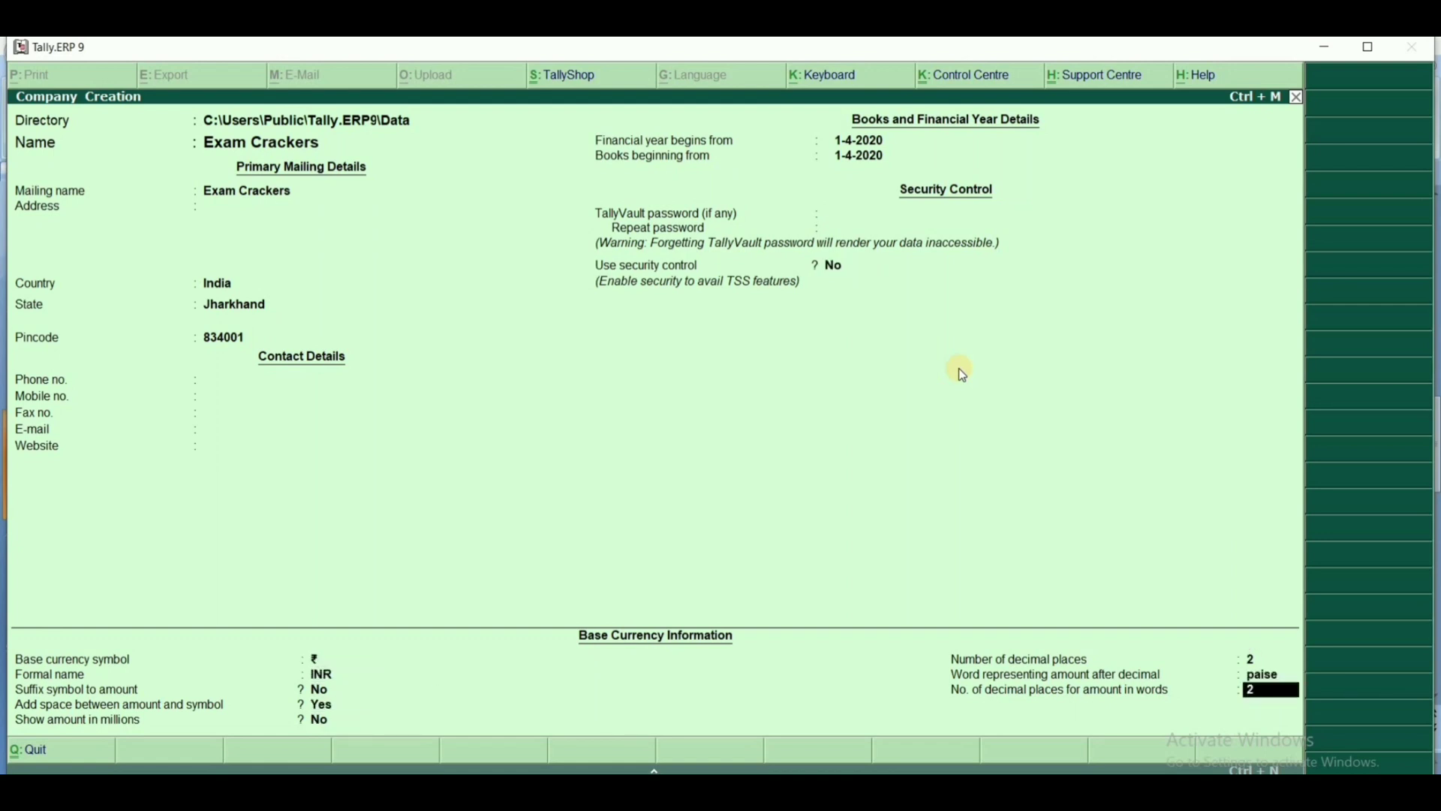
{"action": "key", "text": "Return"}
{"action": "key", "text": "Return"}
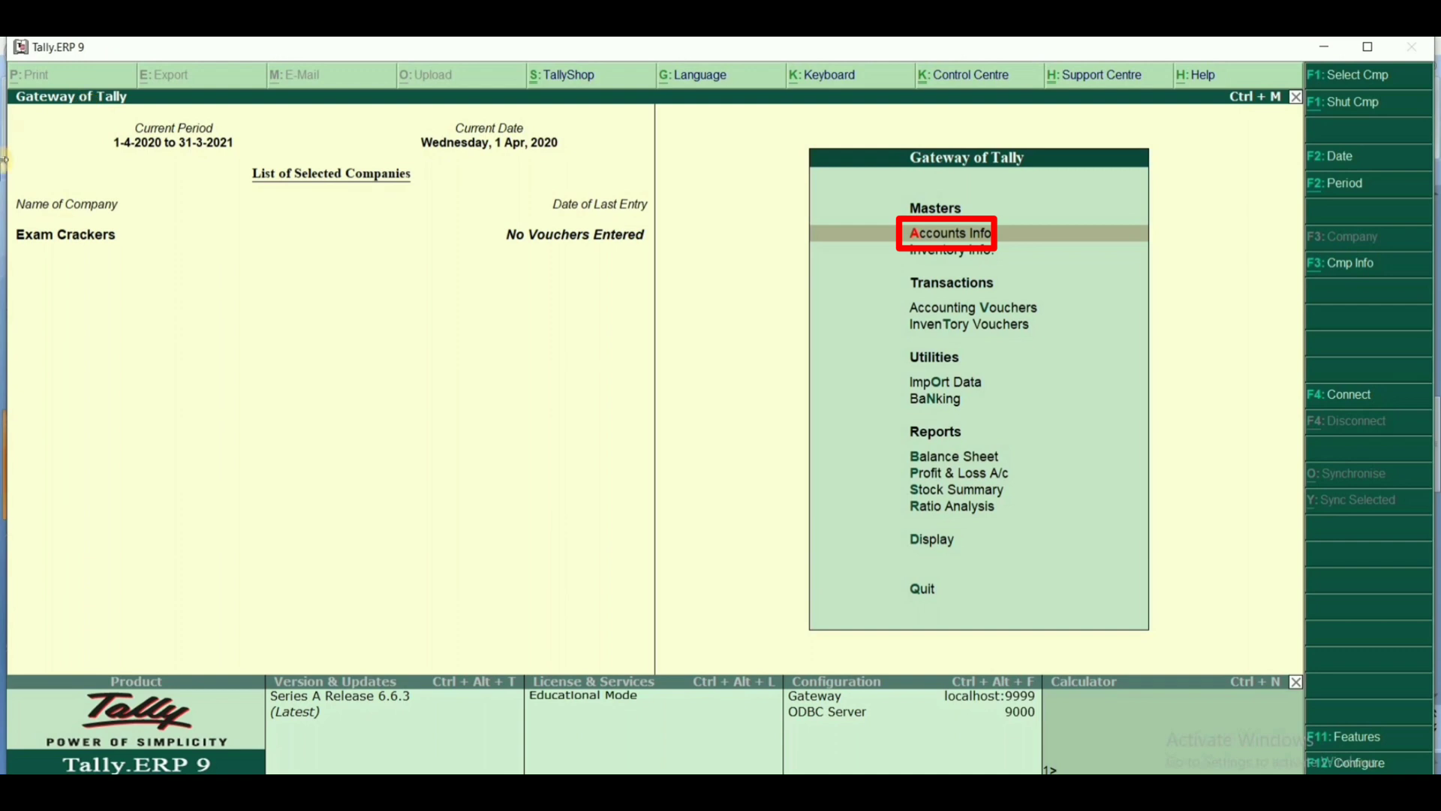
Start creating a single ledger named State Bank of India without an alias
{"action": "left_click", "coordinate": [939, 233]}
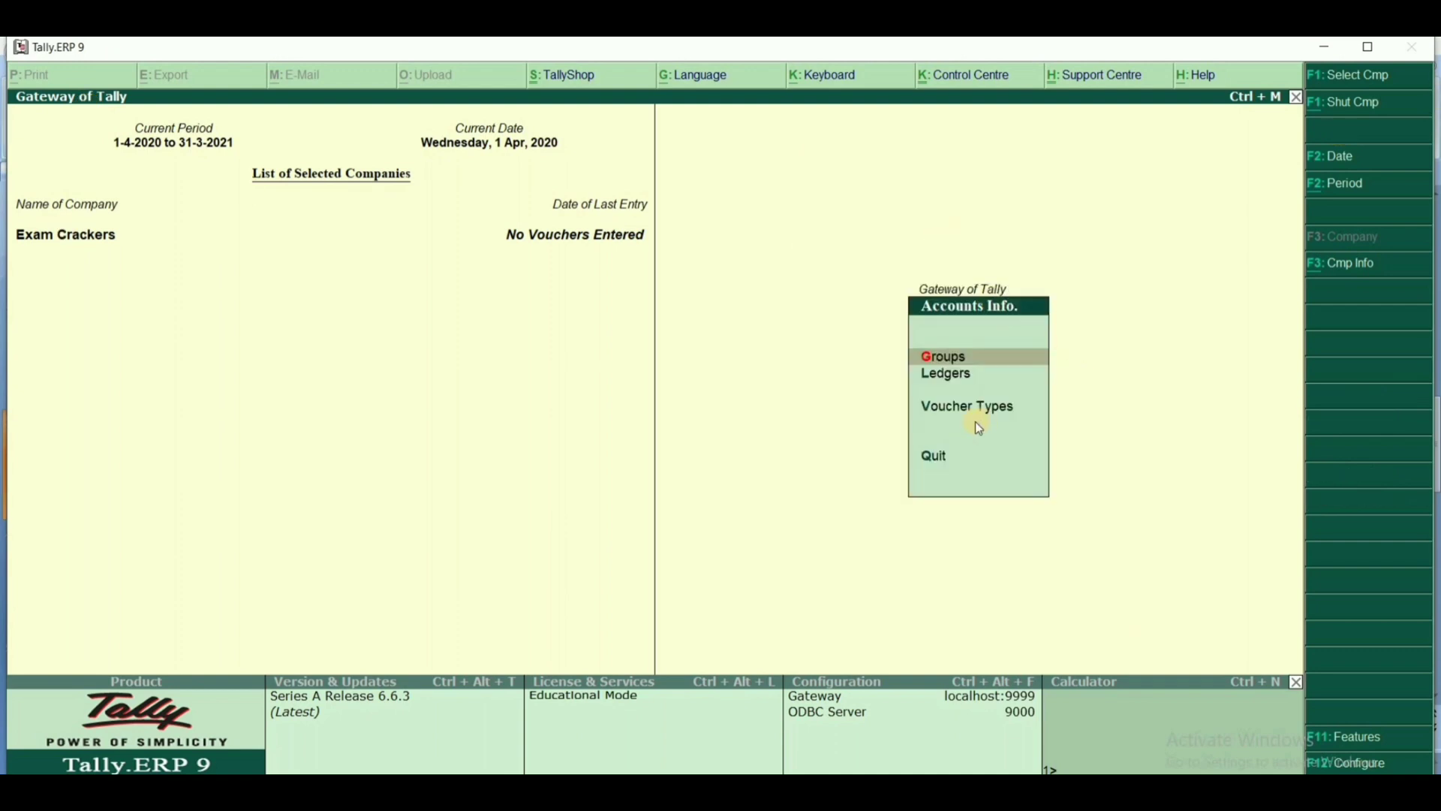
{"action": "left_click", "coordinate": [949, 377]}
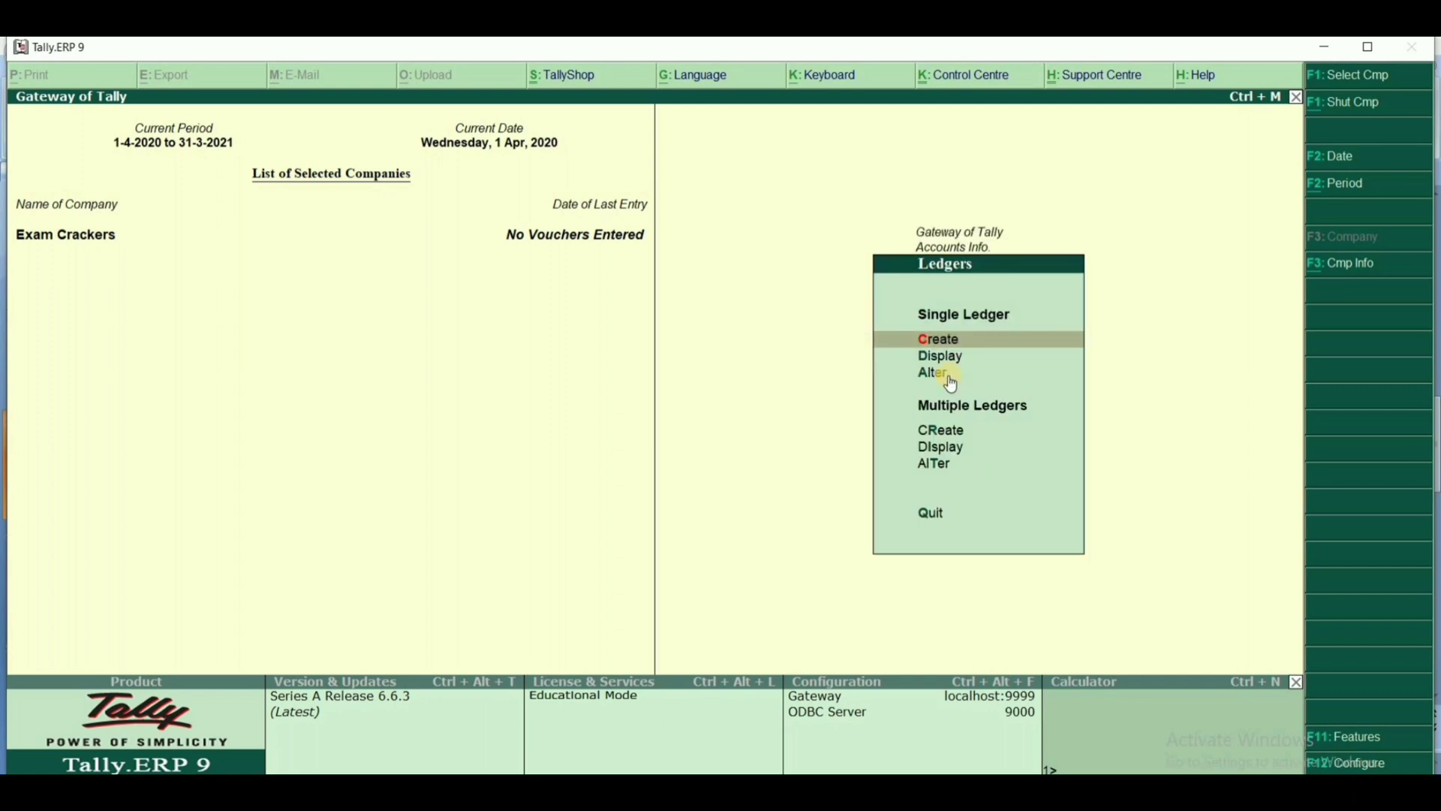
{"action": "left_click", "coordinate": [933, 339]}
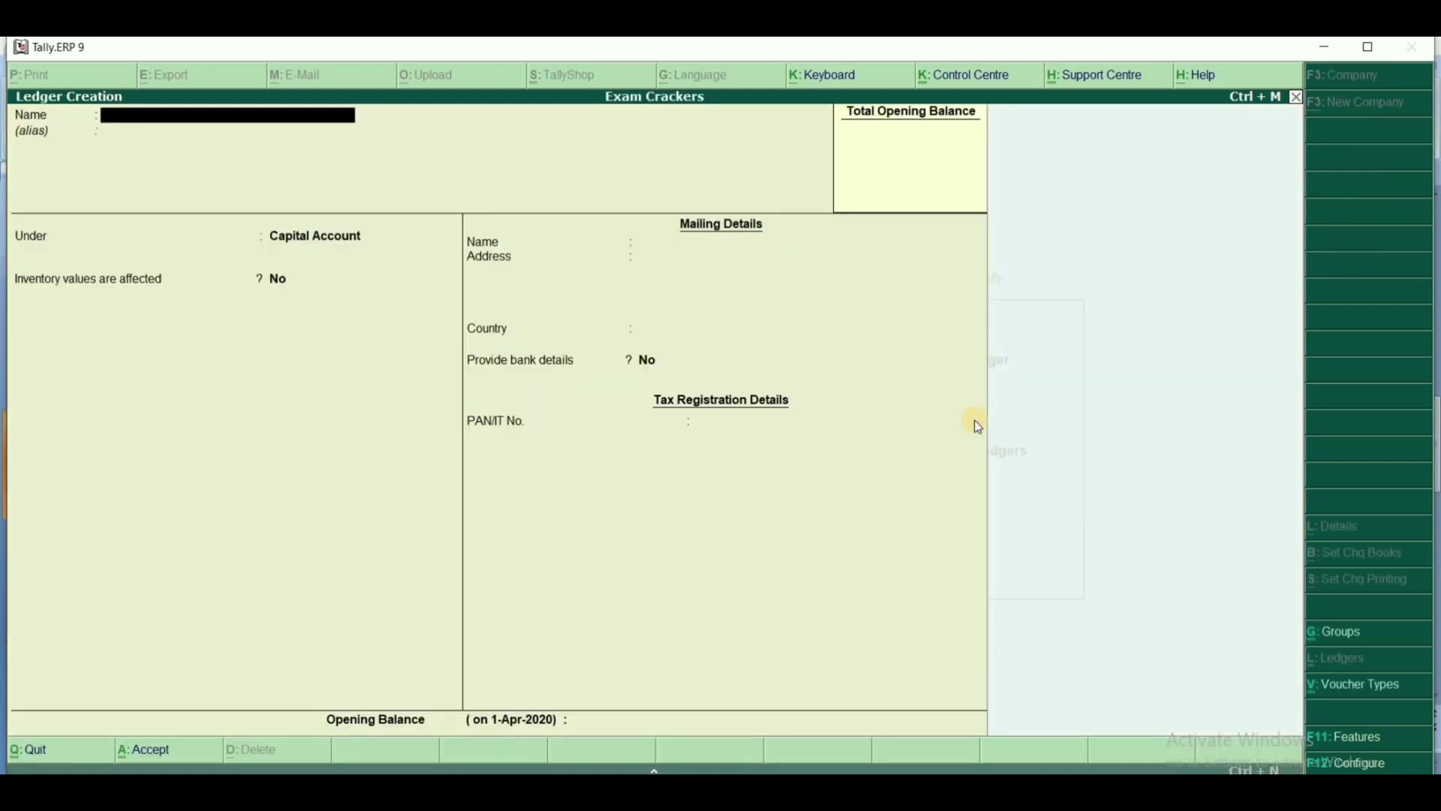
{"action": "type", "text": "State Bank of india"}
{"action": "key", "text": "Return"}
{"action": "key", "text": "Return"}
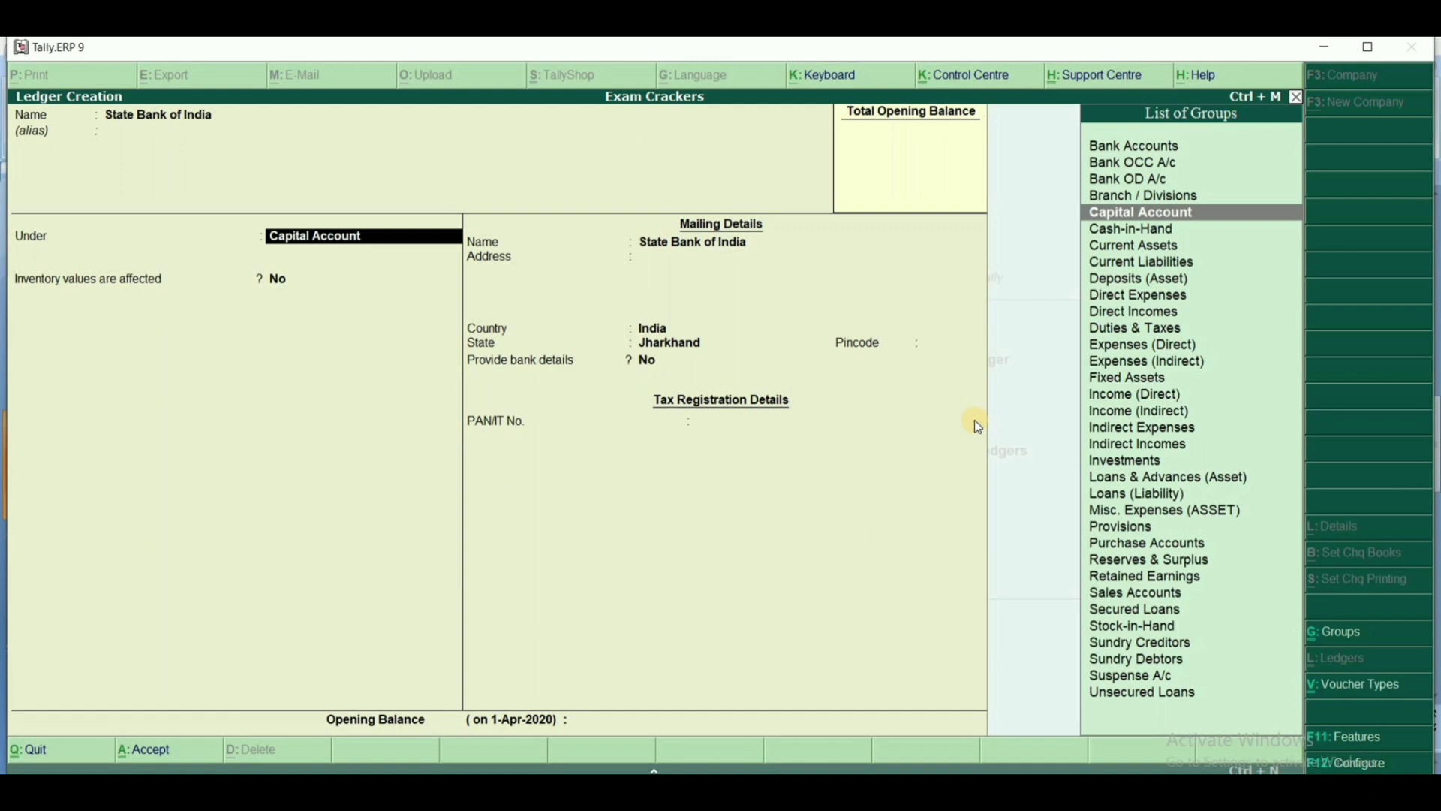
Place the State Bank of India ledger under Bank Accounts, save it with default details and leave ledger creation
{"action": "type", "text": "Bank"}
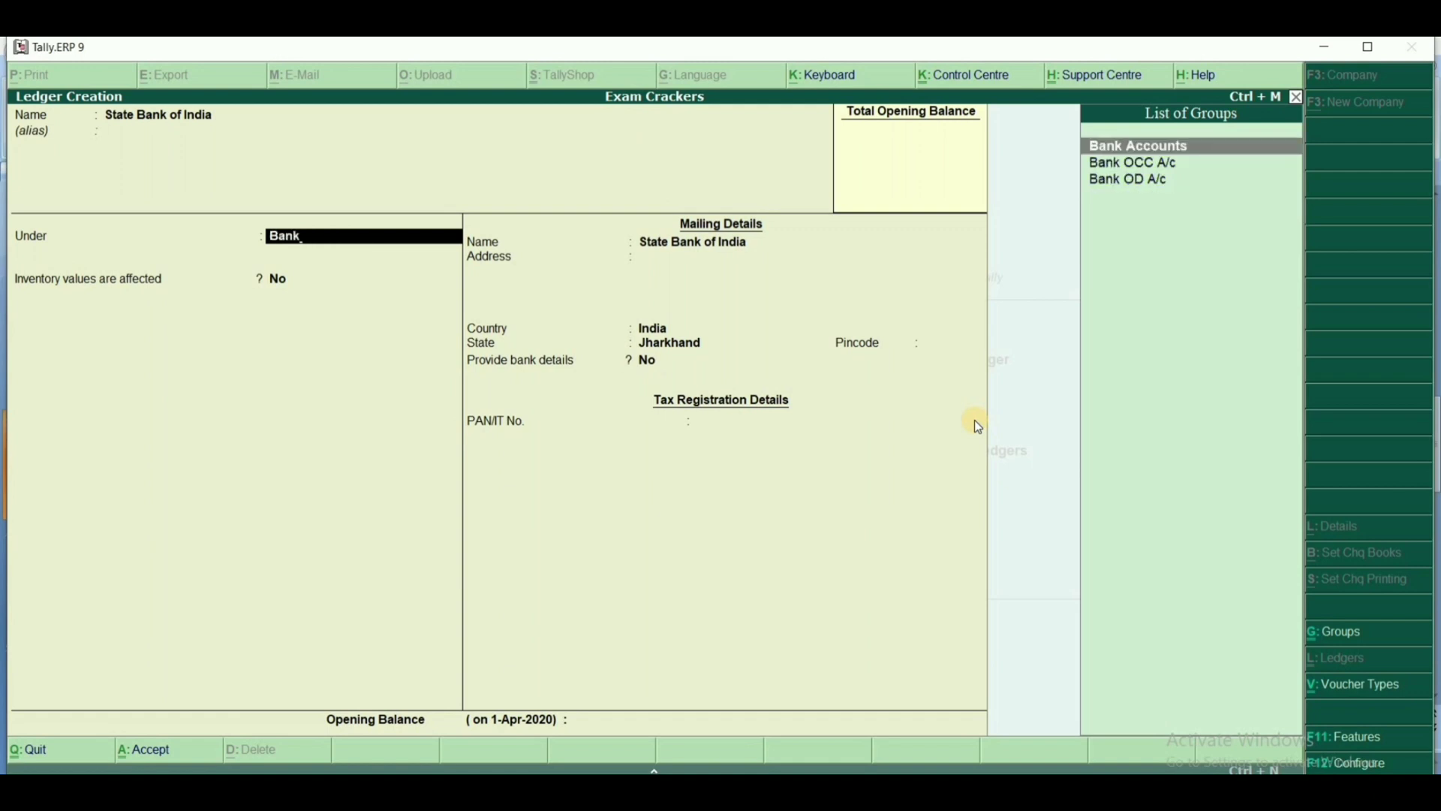
{"action": "key", "text": "Return"}
{"action": "key", "text": "Return"}
{"action": "key", "text": "Return"}
{"action": "key", "text": "Return"}
{"action": "key", "text": "Return"}
{"action": "key", "text": "Return"}
{"action": "key", "text": "Return"}
{"action": "key", "text": "Return"}
{"action": "key", "text": "Return"}
{"action": "key", "text": "Return"}
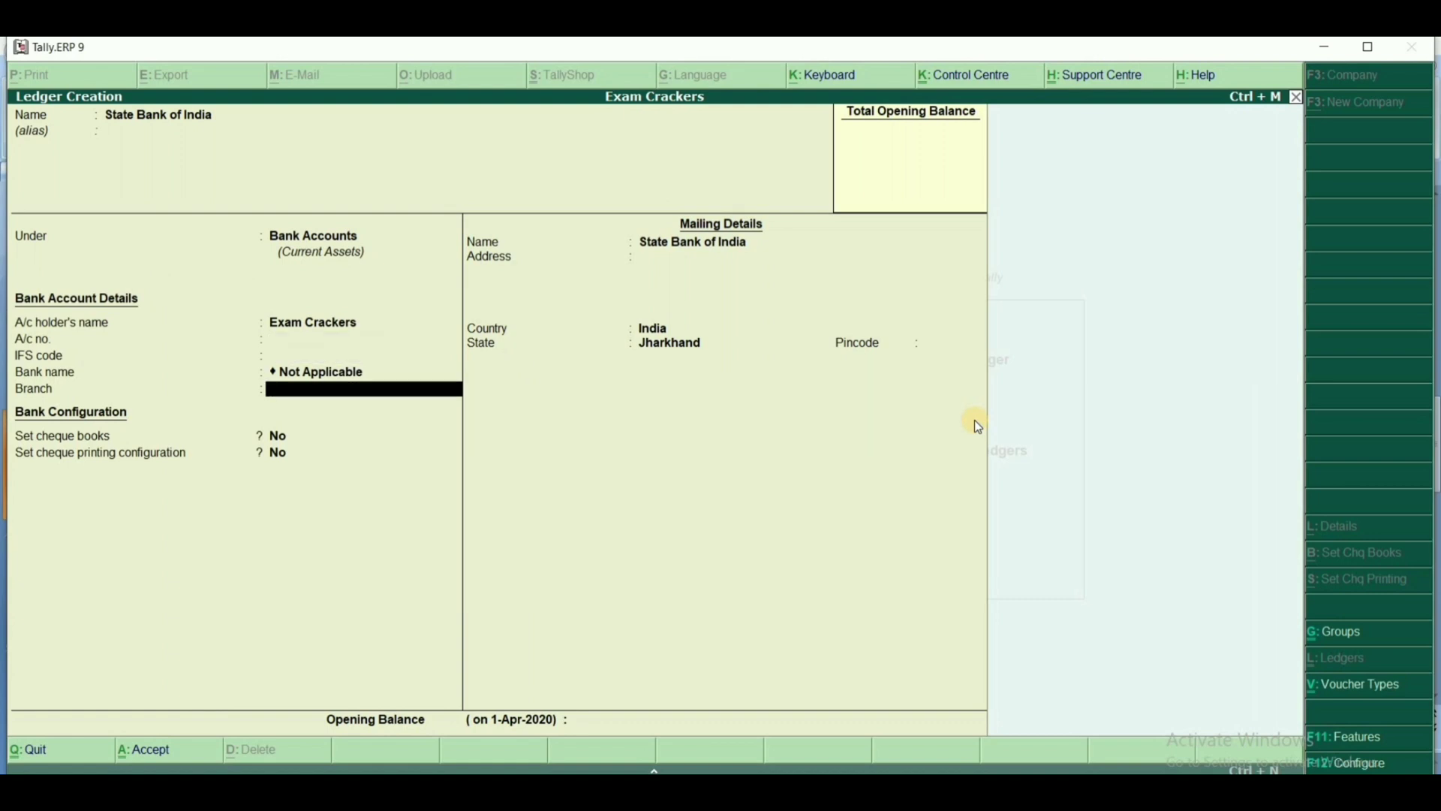
{"action": "key", "text": "Return"}
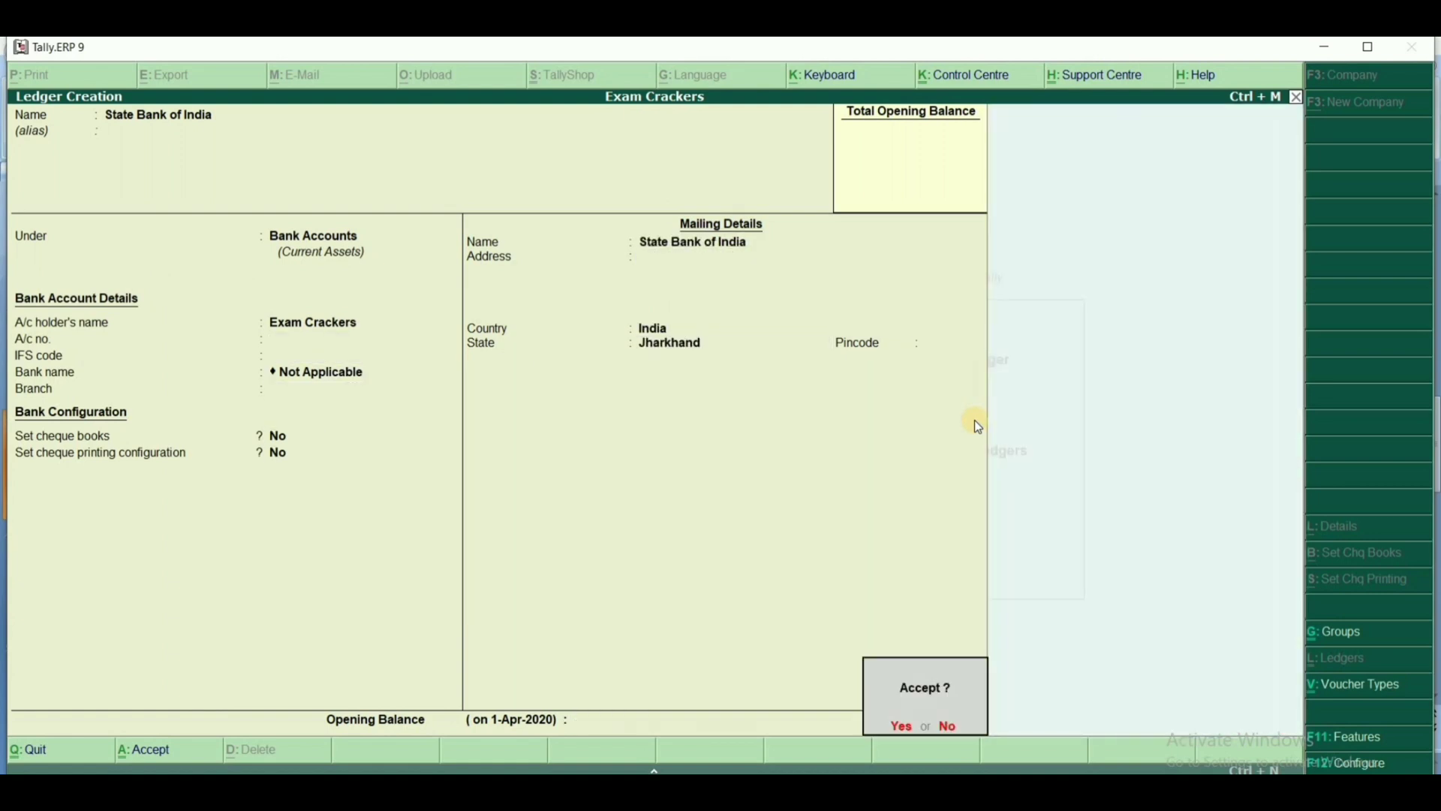
{"action": "key", "text": "Return"}
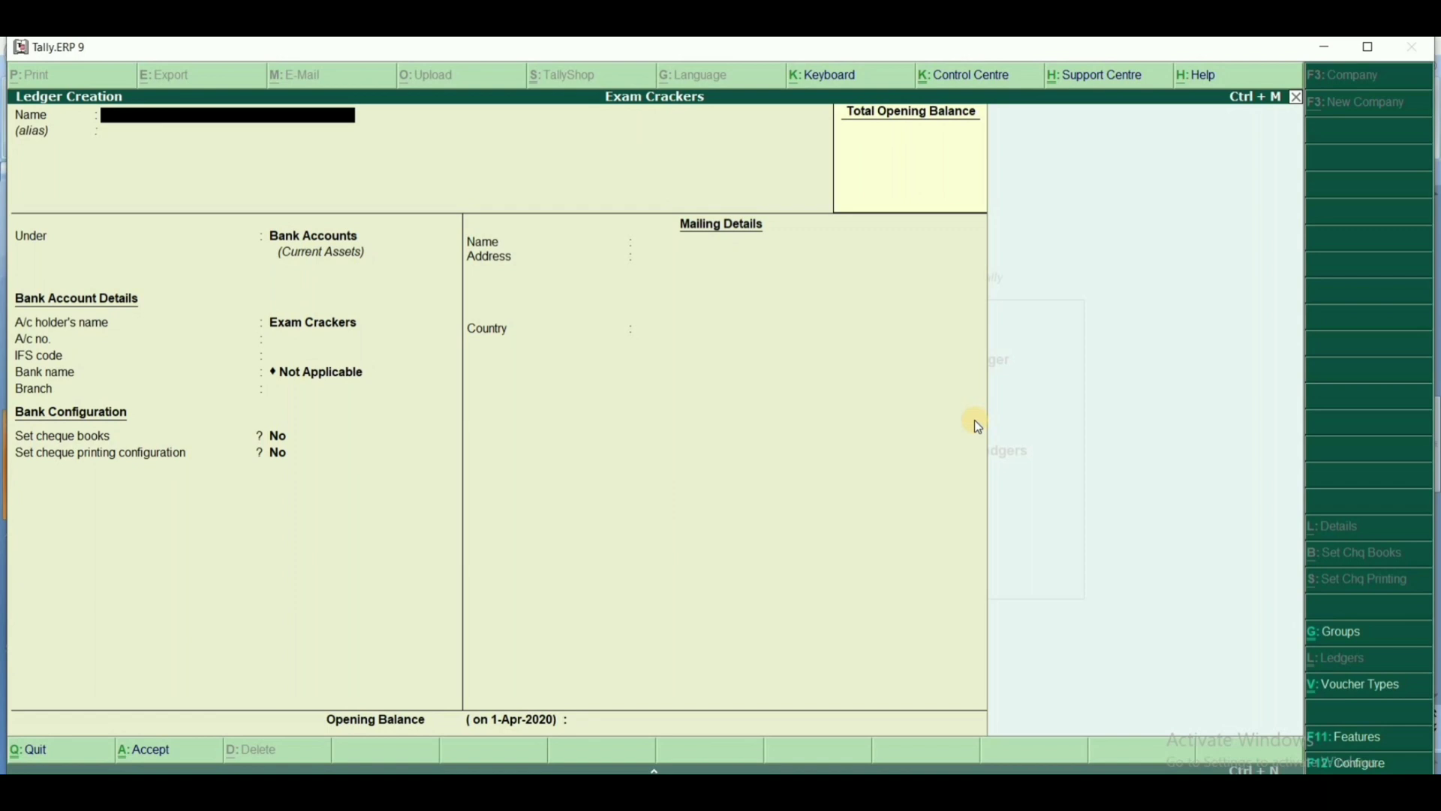
{"action": "key", "text": "Escape"}
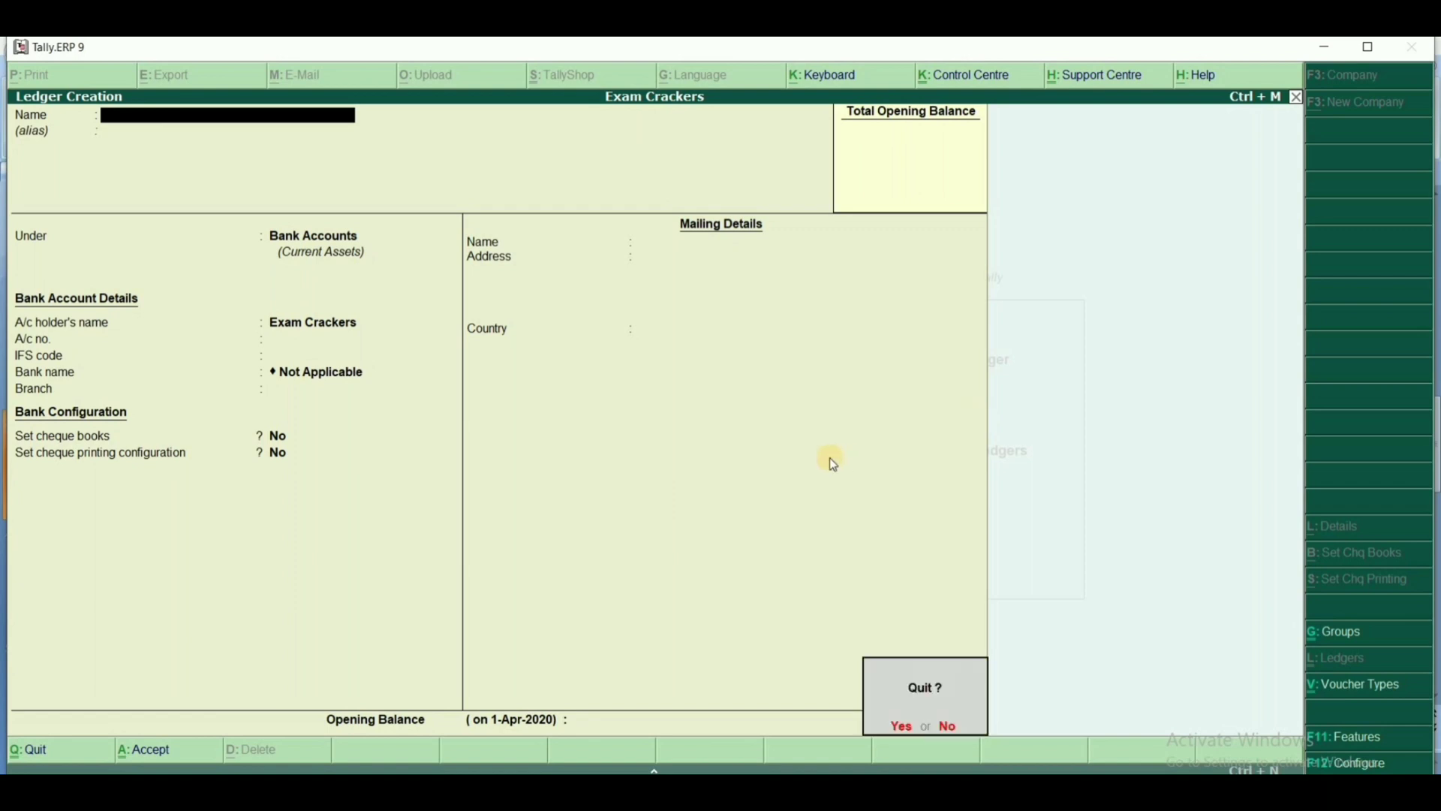
{"action": "key", "text": "y"}
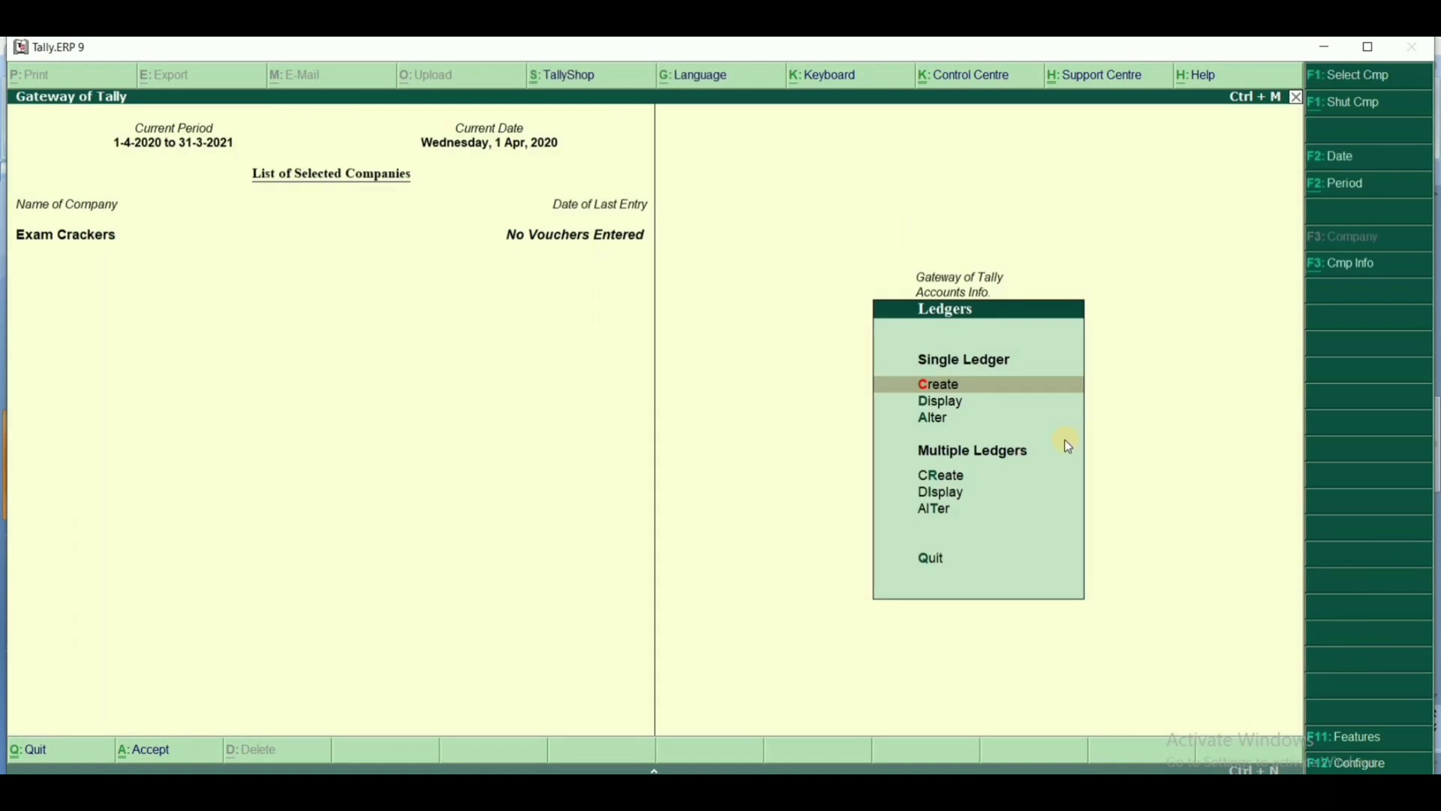
Alter the Cash ledger to an opening balance of 5000 Dr, save it and return to the Gateway of Tally
{"action": "left_click", "coordinate": [931, 418]}
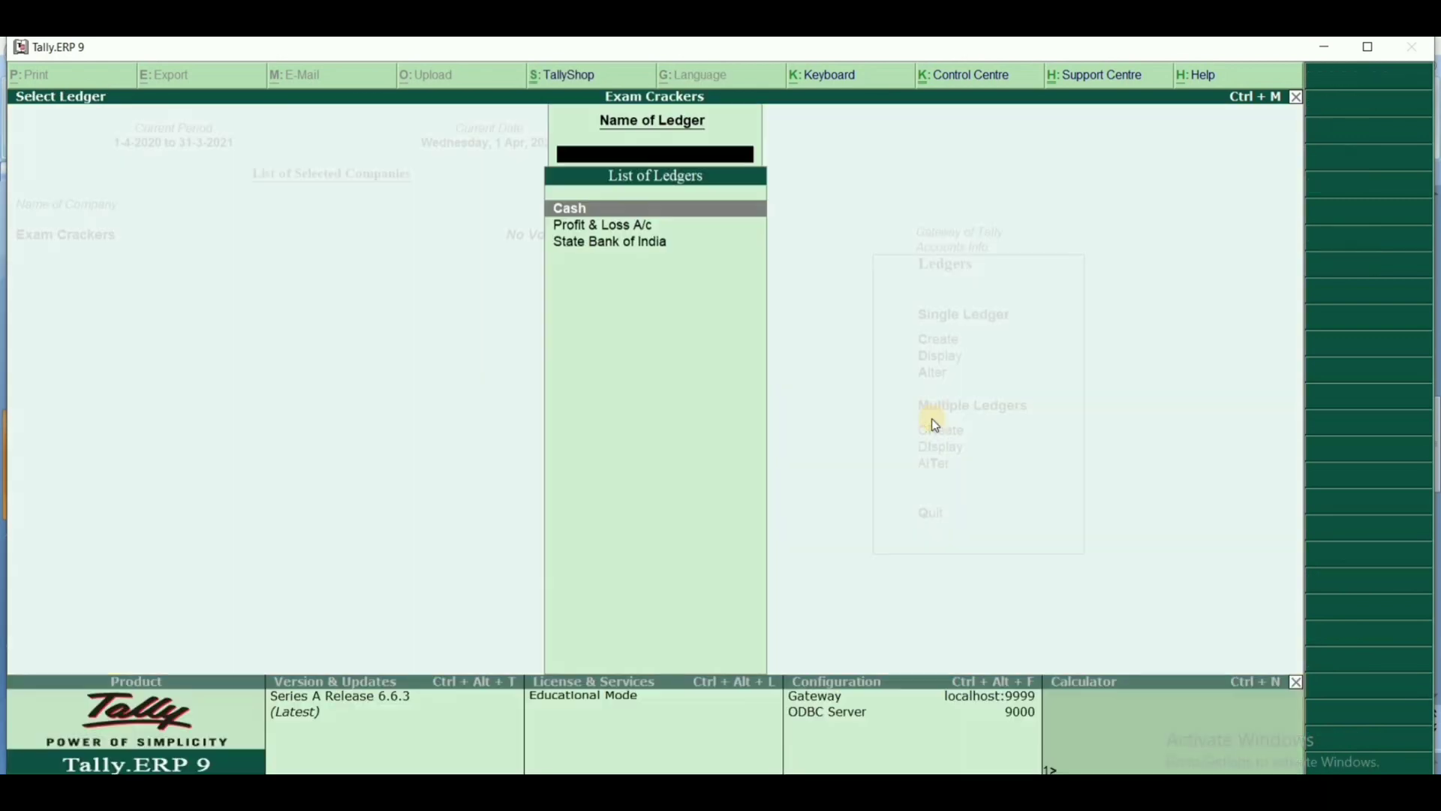
{"action": "left_click", "coordinate": [573, 211]}
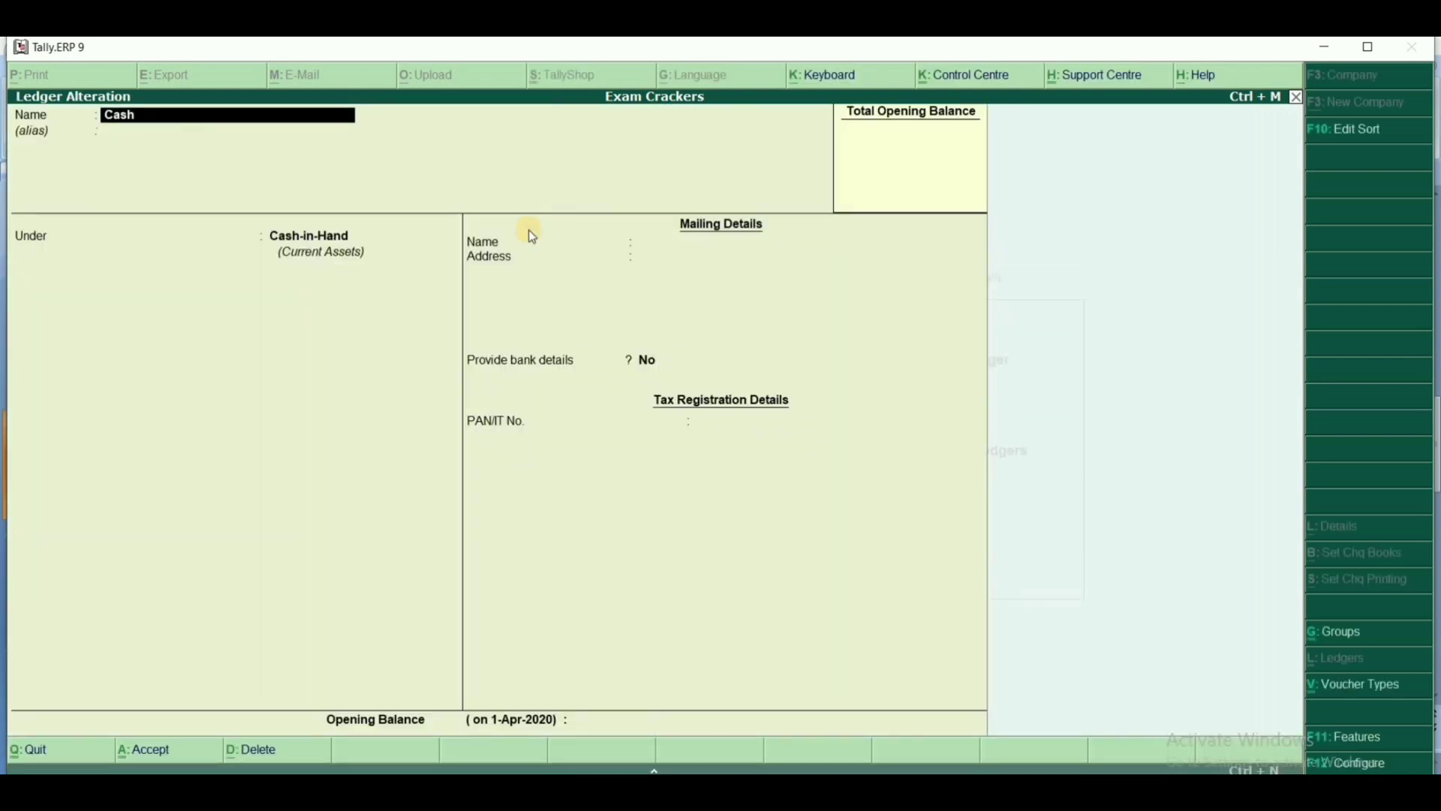
{"action": "left_click", "coordinate": [604, 721]}
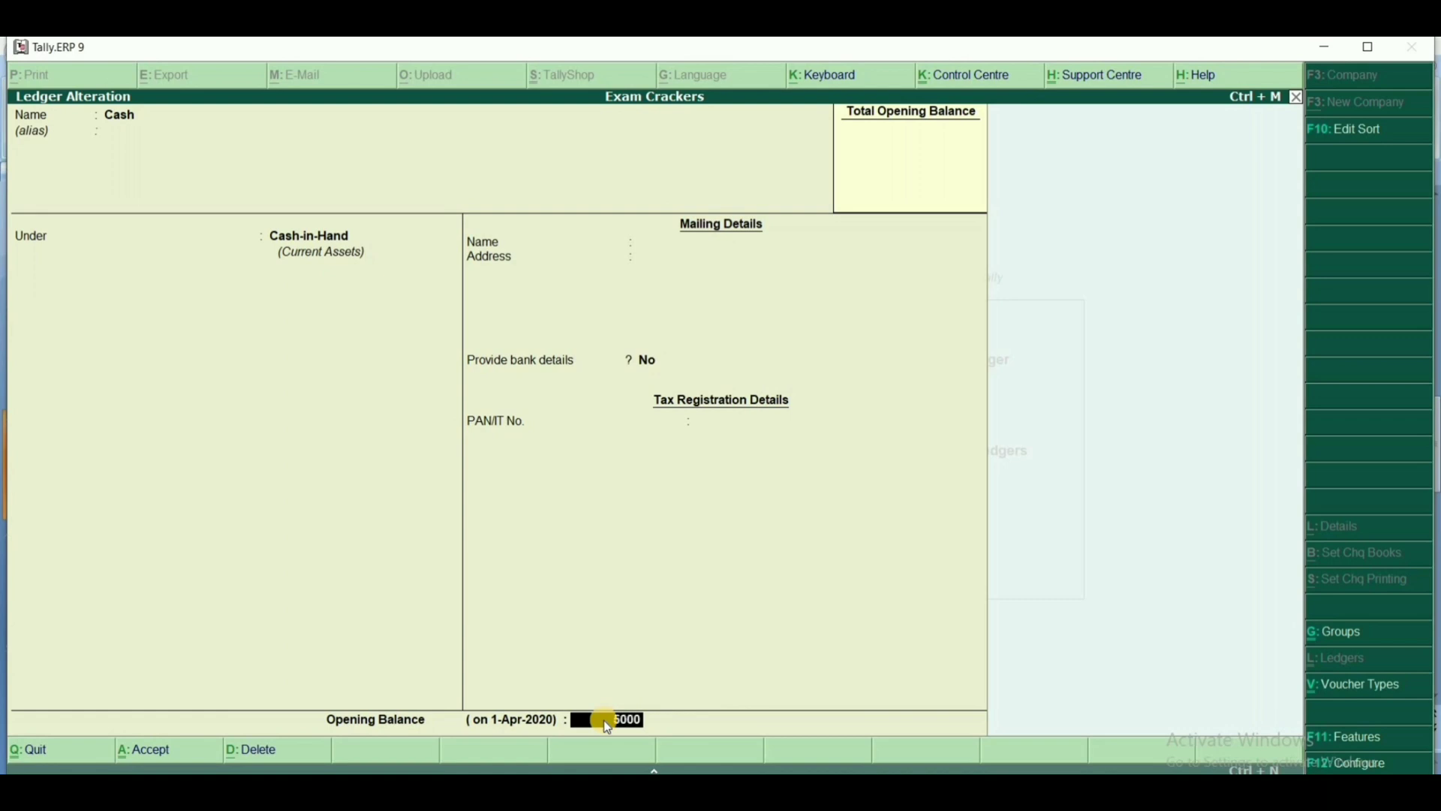
{"action": "type", "text": "5000"}
{"action": "key", "text": "Return"}
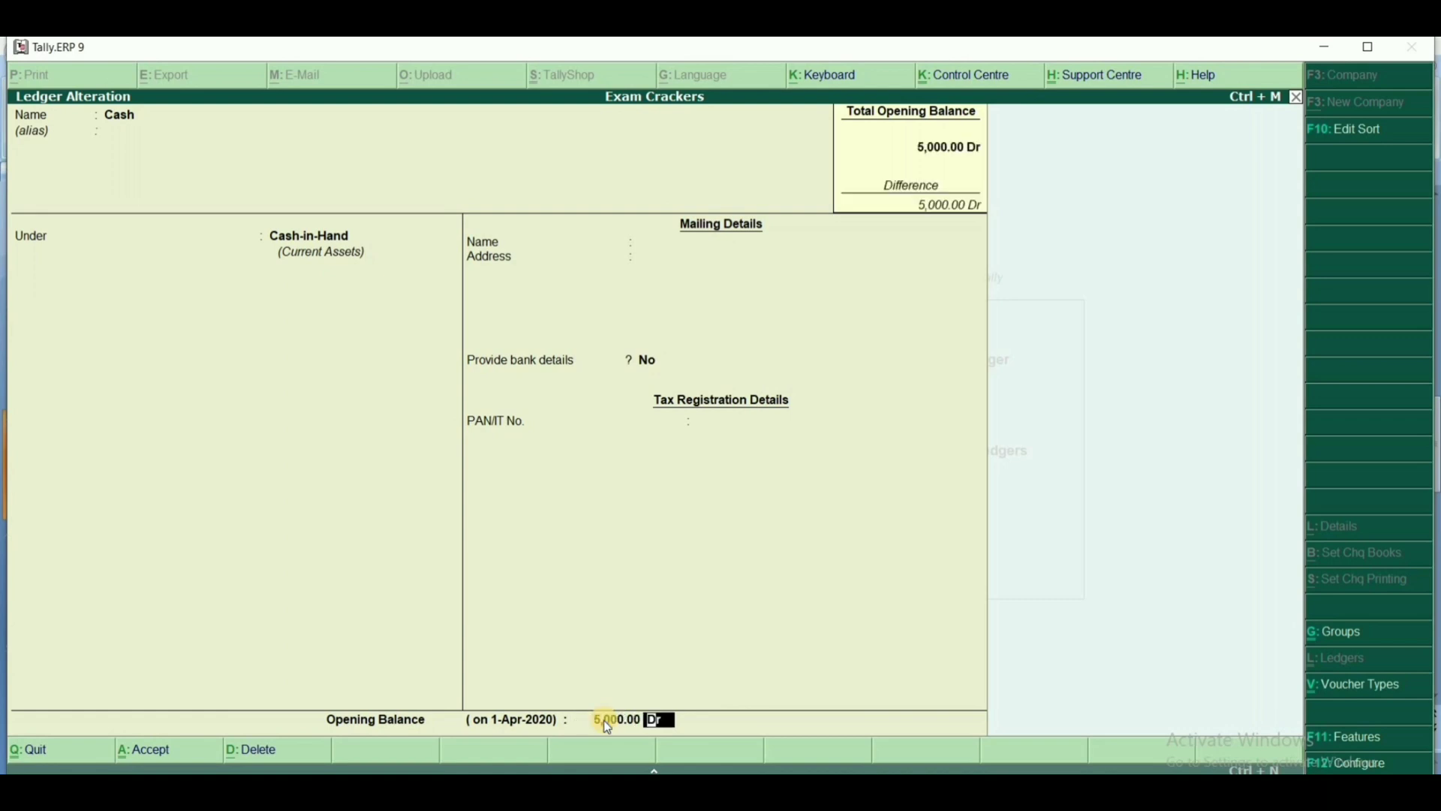
{"action": "key", "text": "Return"}
{"action": "key", "text": "Return"}
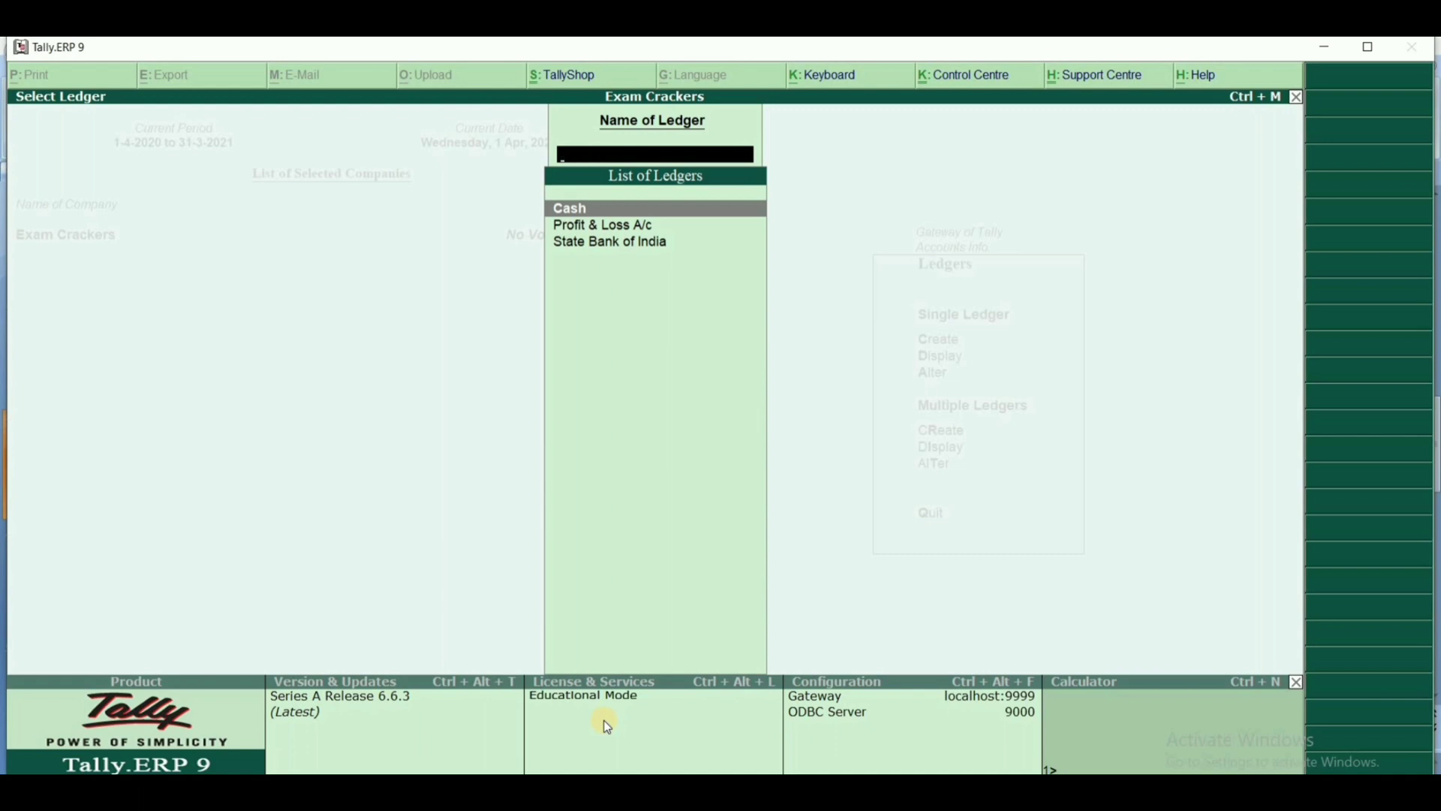
{"action": "key", "text": "Escape"}
{"action": "key", "text": "Escape"}
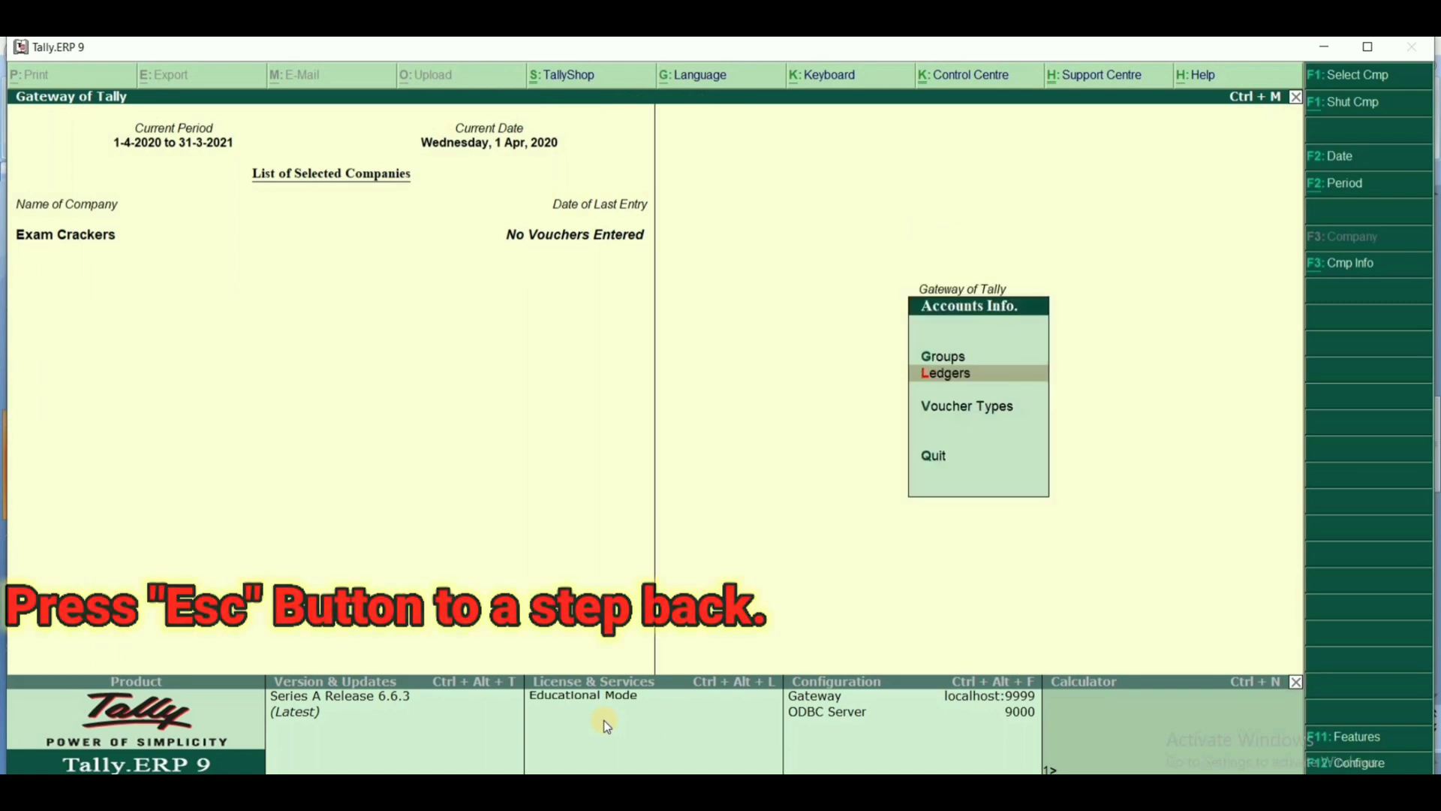
{"action": "key", "text": "Escape"}
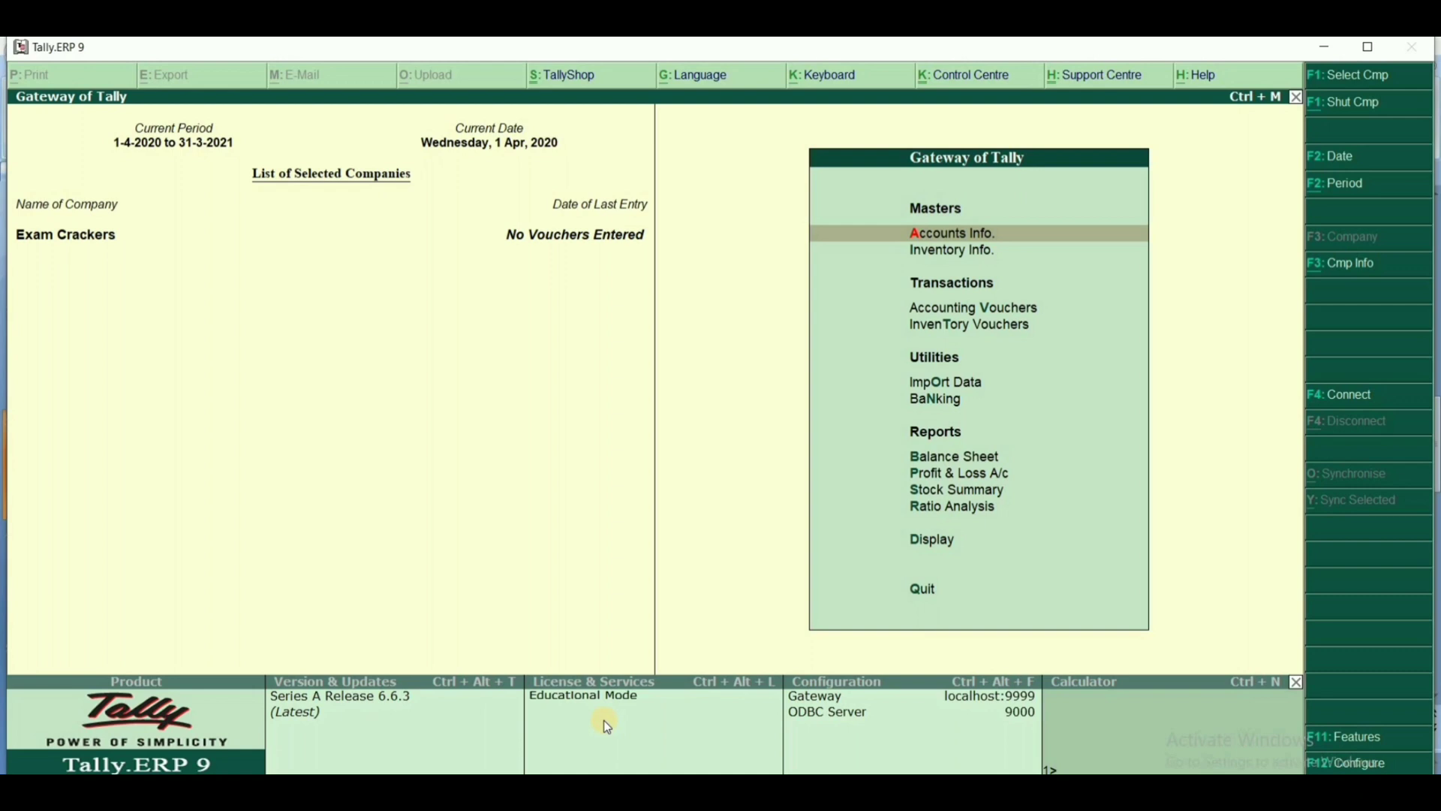
Start a new accounting voucher of the Contra type
{"action": "left_click", "coordinate": [958, 311]}
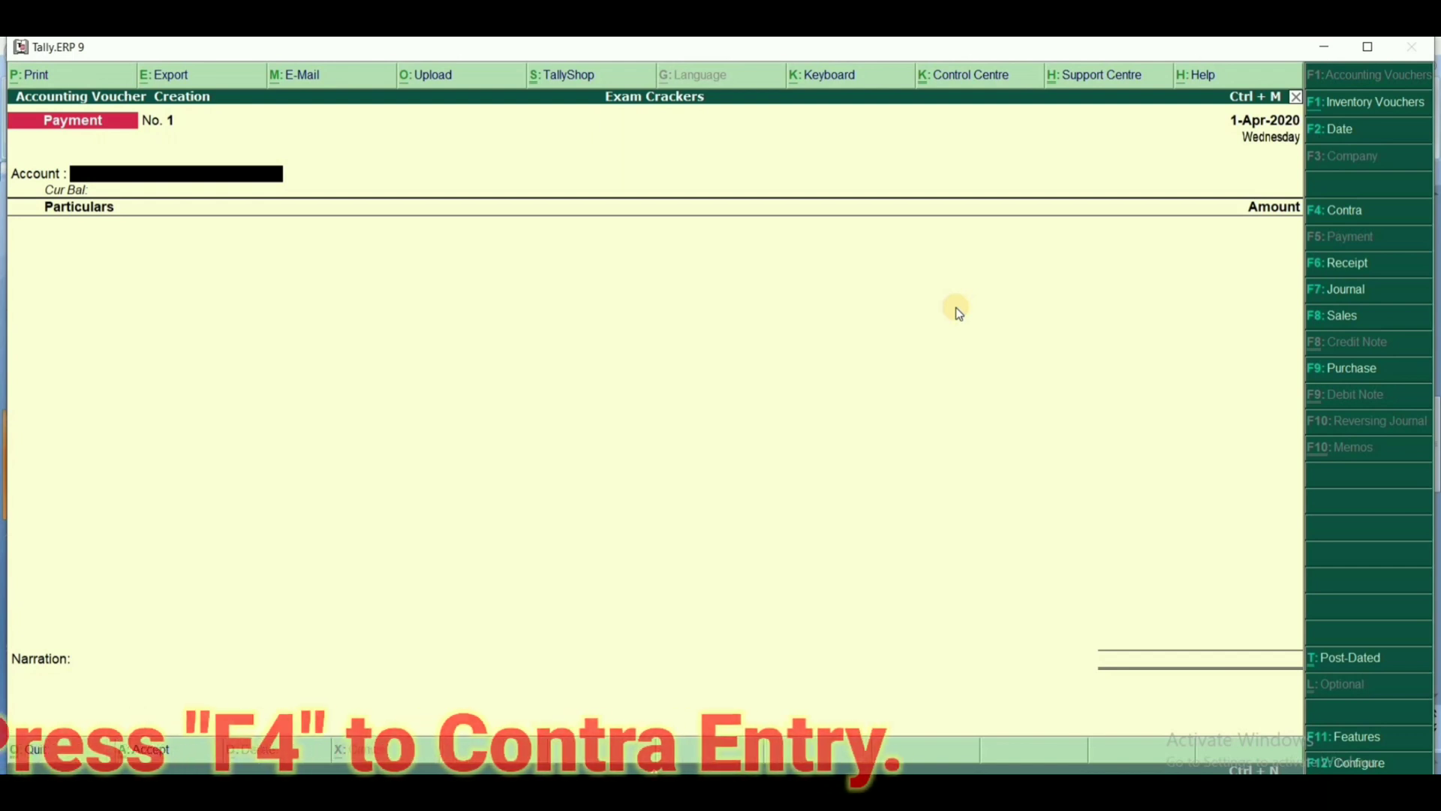
{"action": "key", "text": "F4"}
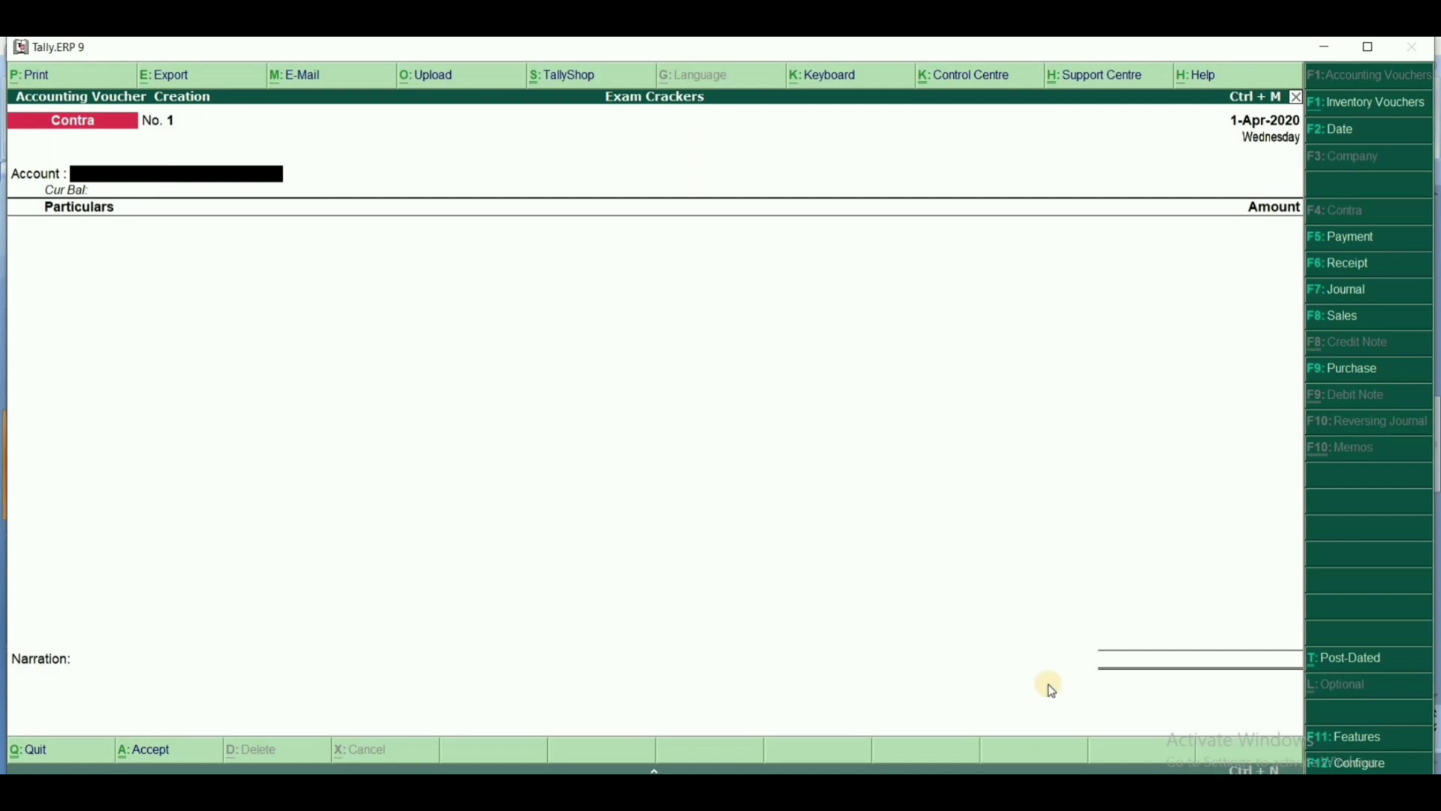
Switch to the Contra Voucher presentation in PowerPoint, review the bank deposit transaction on slide 2, and return to Tally.ERP 9
{"action": "key", "text": "alt+Tab"}
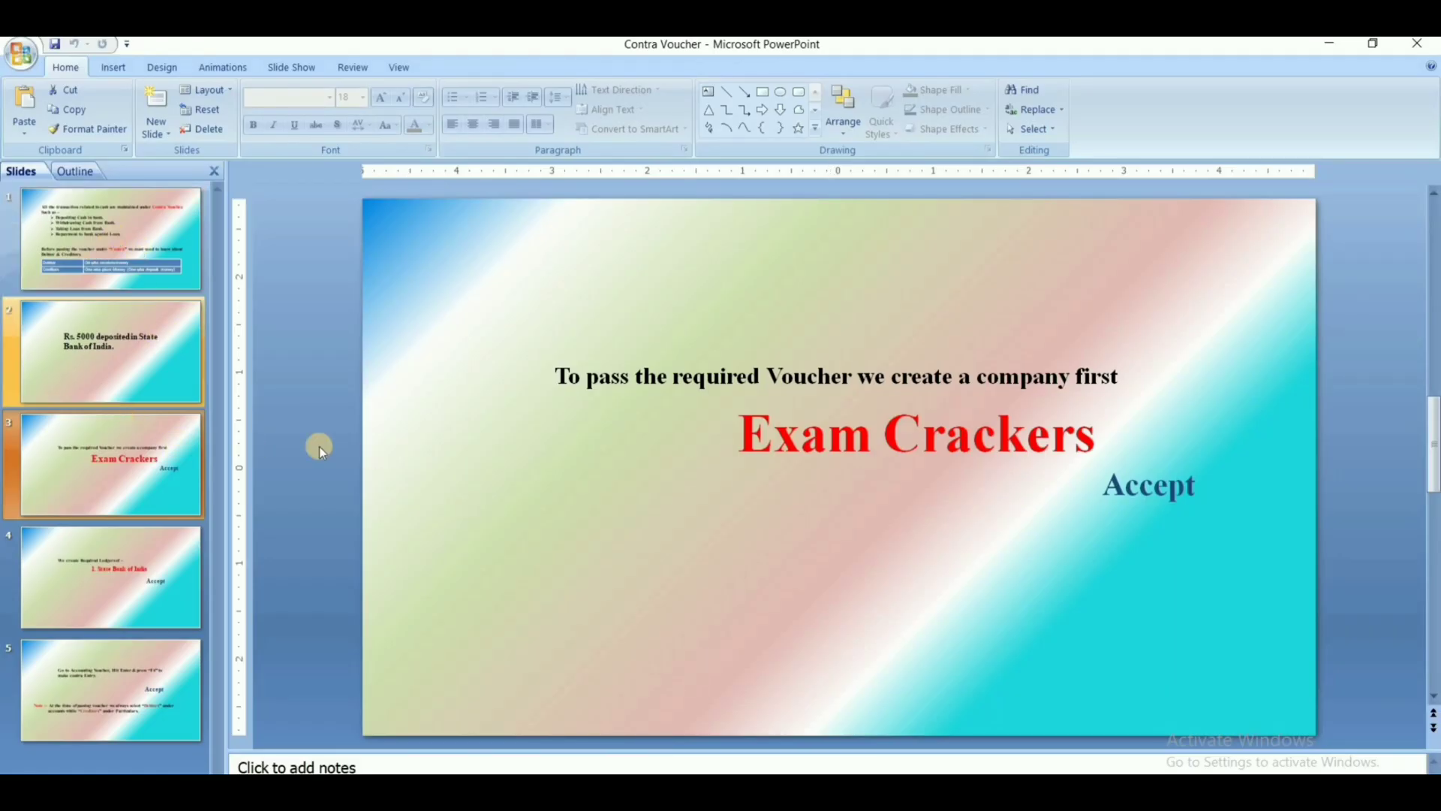
{"action": "left_click", "coordinate": [136, 356]}
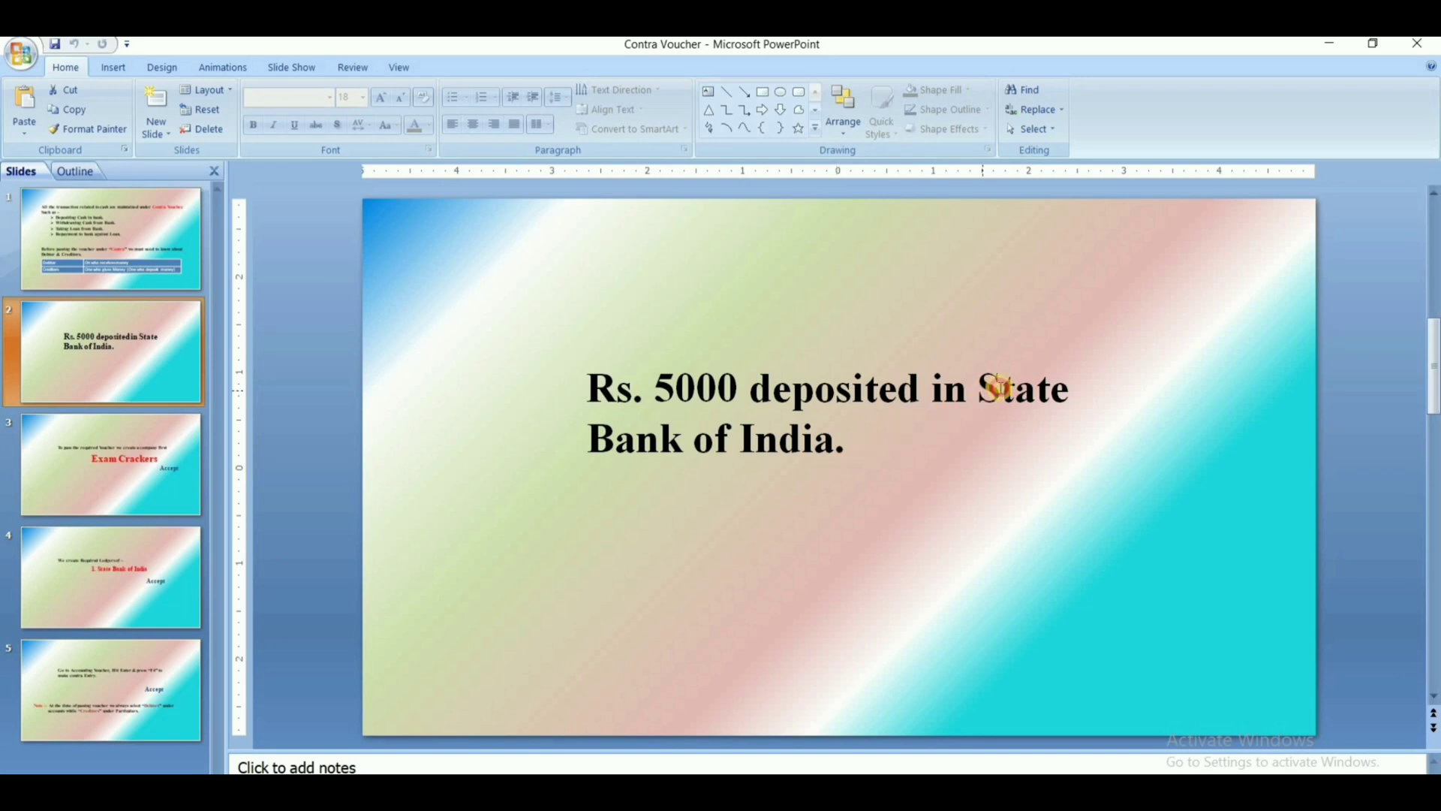
{"action": "mouse_move", "coordinate": [979, 390]}
{"action": "left_mouse_down"}
{"action": "mouse_move", "coordinate": [1061, 412]}
{"action": "mouse_move", "coordinate": [907, 445]}
{"action": "mouse_move", "coordinate": [760, 441]}
{"action": "mouse_move", "coordinate": [838, 444]}
{"action": "mouse_move", "coordinate": [793, 442]}
{"action": "left_mouse_up"}
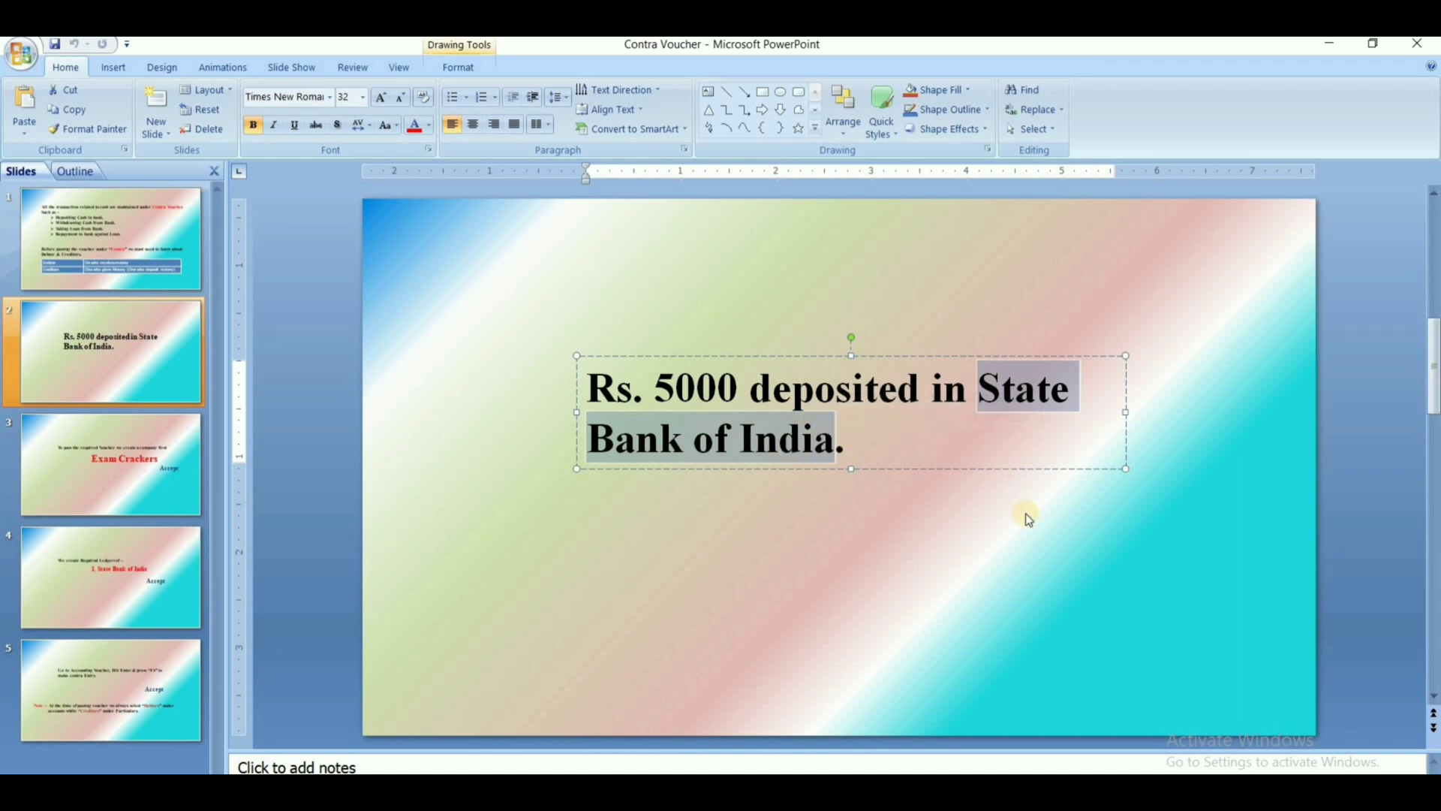
{"action": "left_click", "coordinate": [706, 791]}
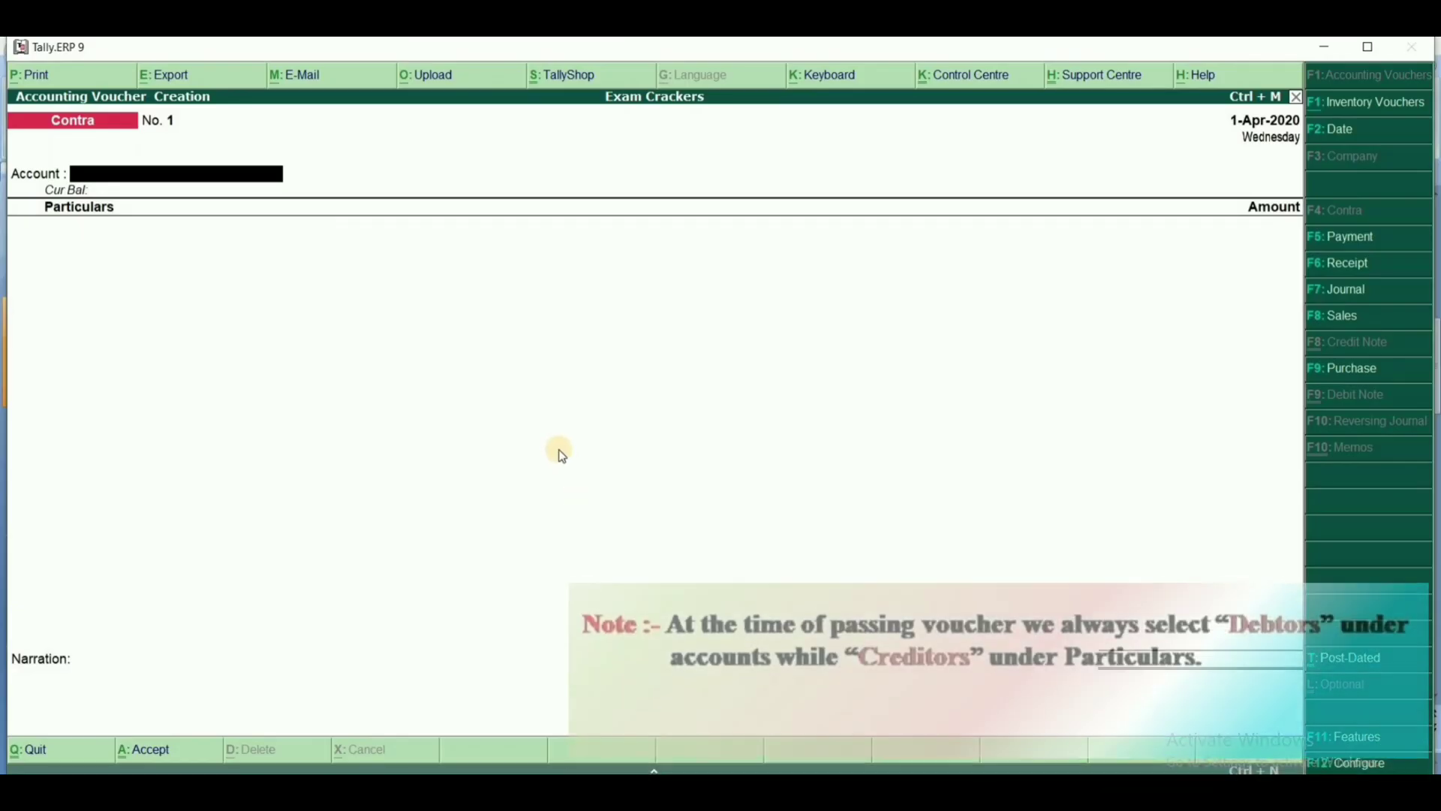
Set the contra voucher's account to State Bank of India and choose Cash under Particulars
{"action": "type", "text": "Sta"}
{"action": "key", "text": "Return"}
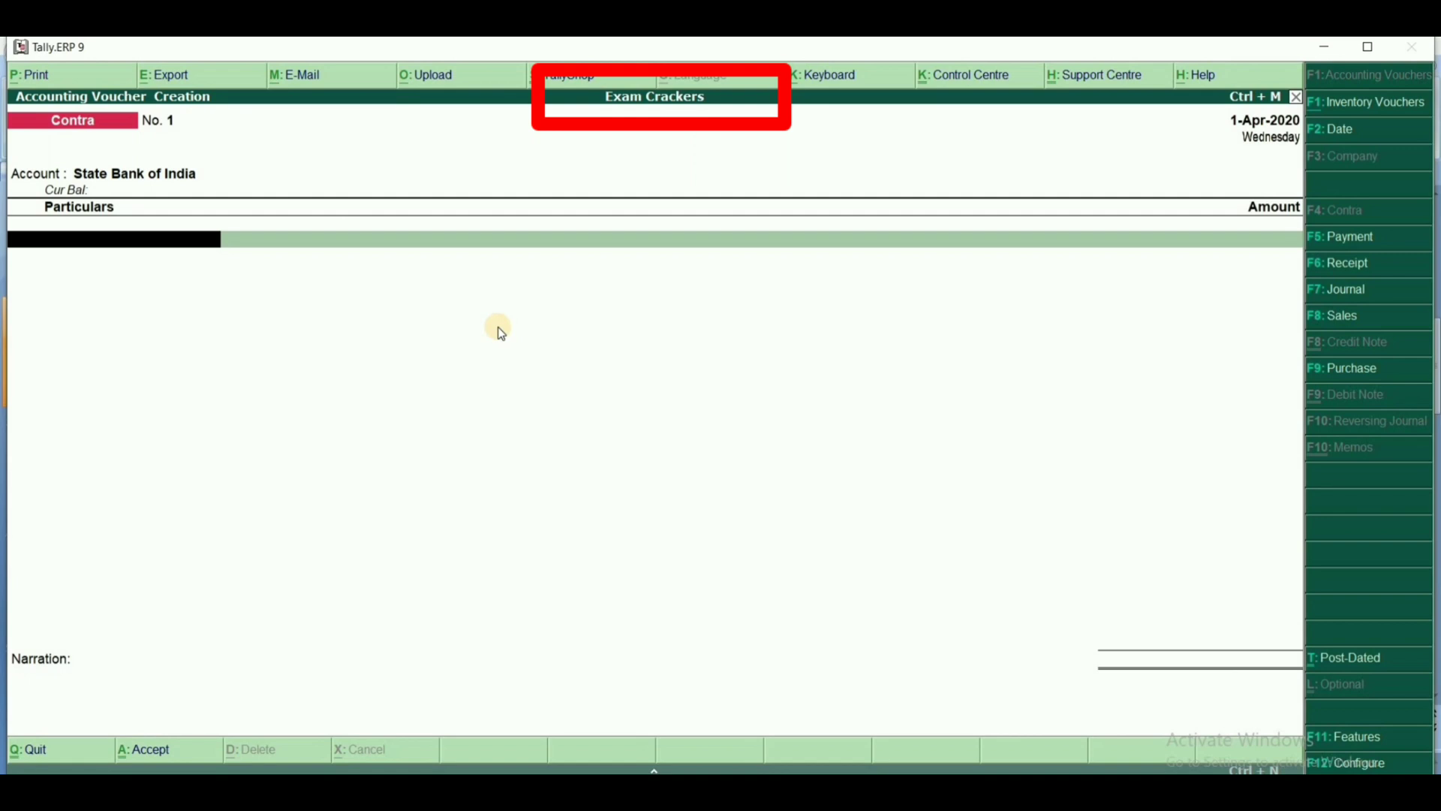
{"action": "type", "text": "Cash"}
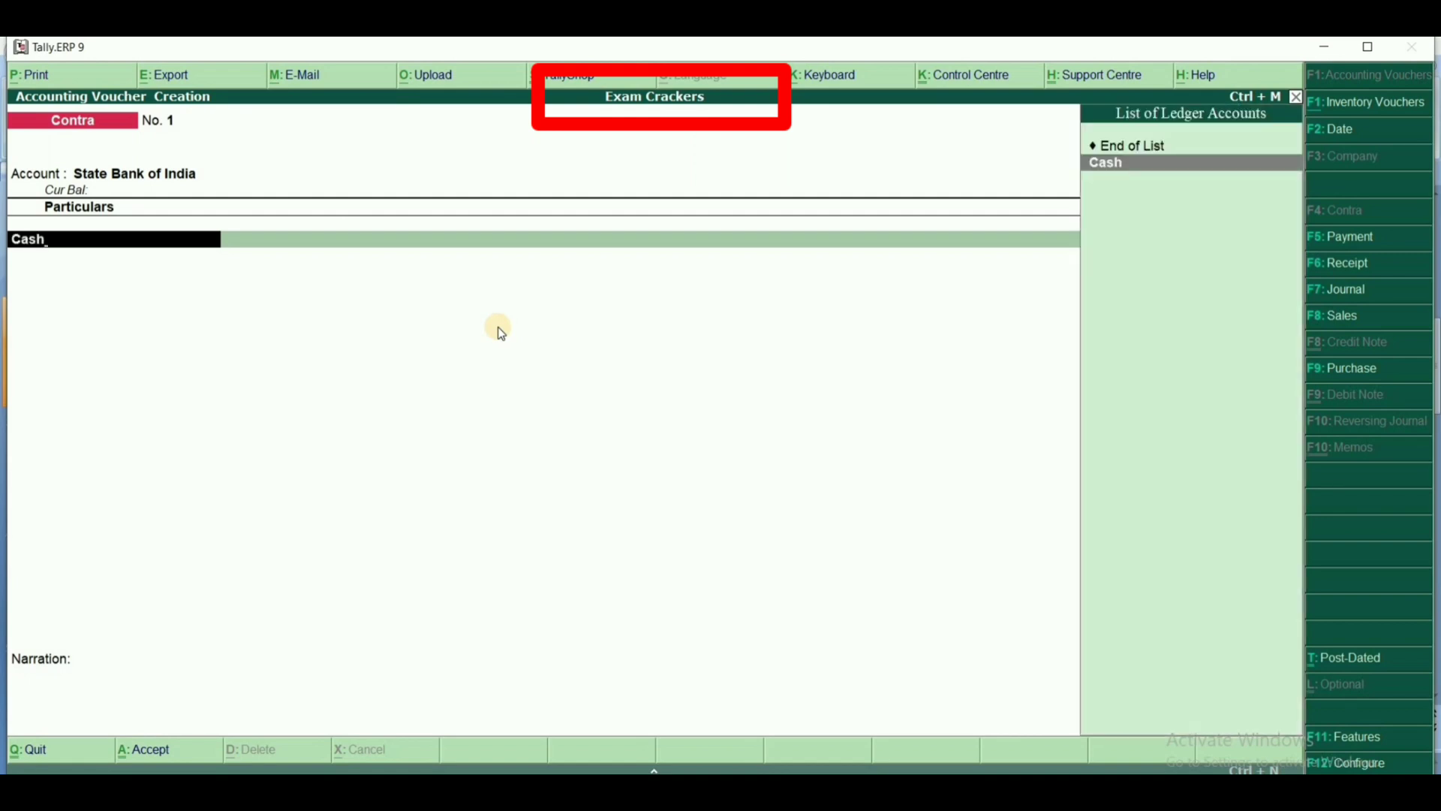
{"action": "key", "text": "Return"}
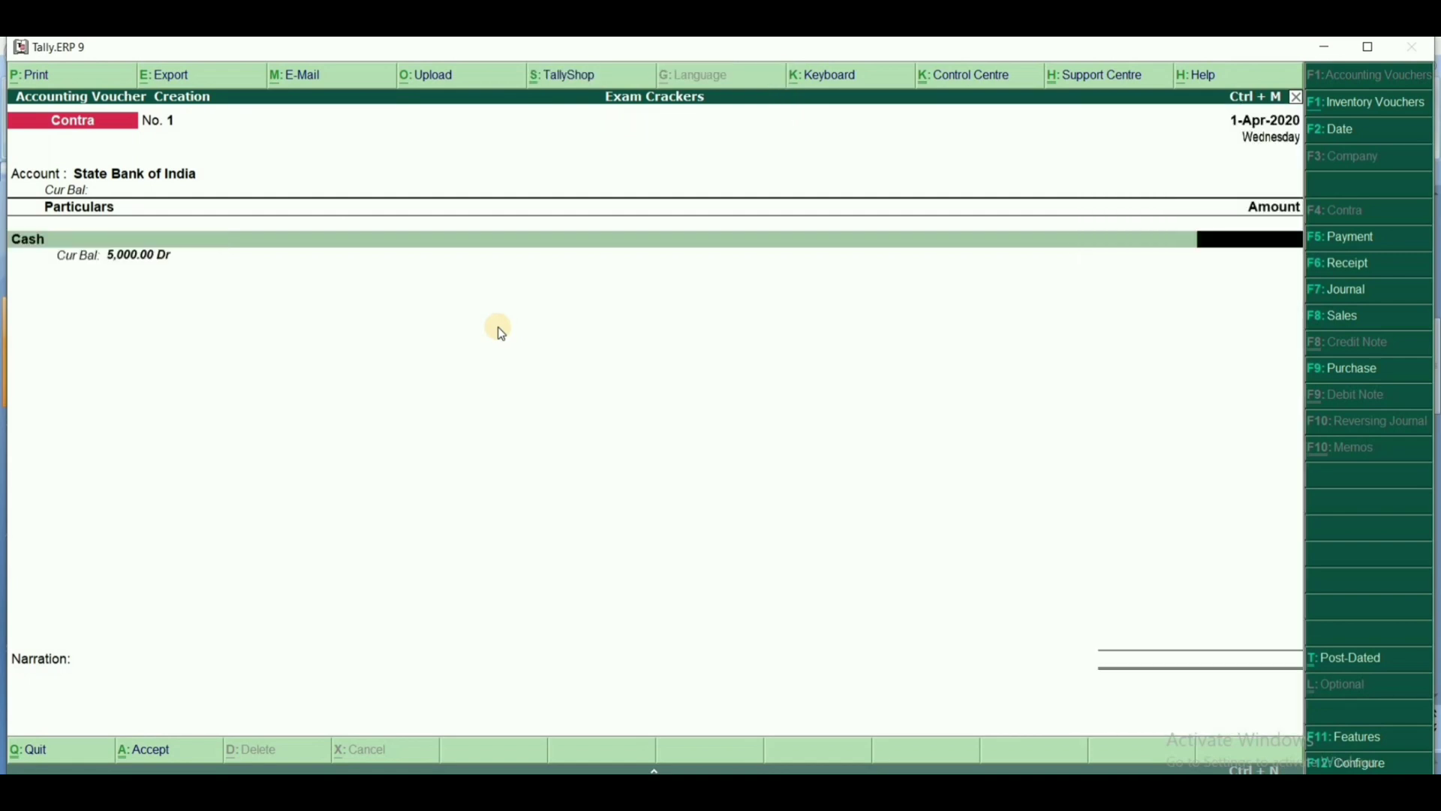
Enter 5000 as the Cash amount in the contra voucher and proceed to the cash denominations for State Bank of India
{"action": "type", "text": "5000"}
{"action": "key", "text": "Return"}
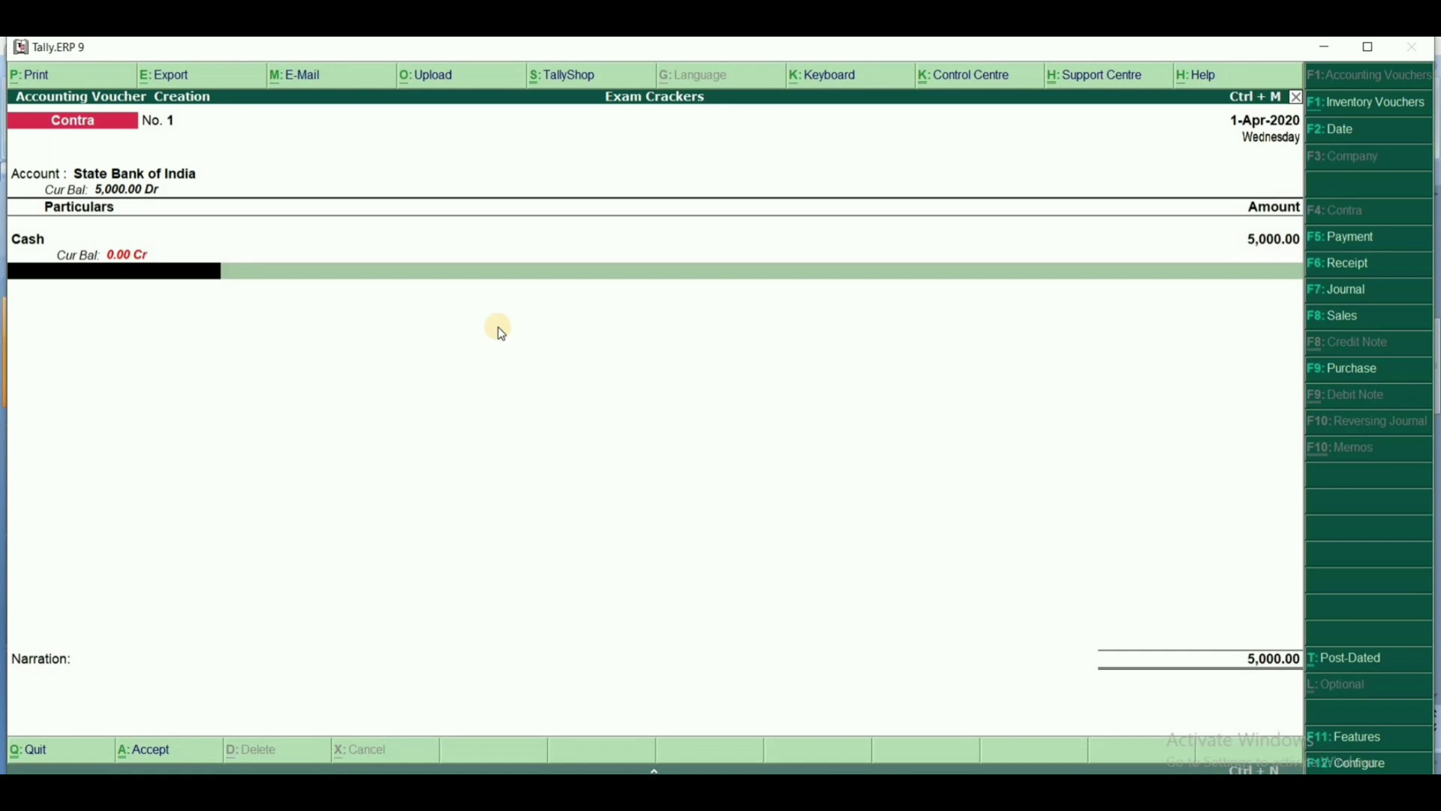
{"action": "key", "text": "Return"}
{"action": "key", "text": "Return"}
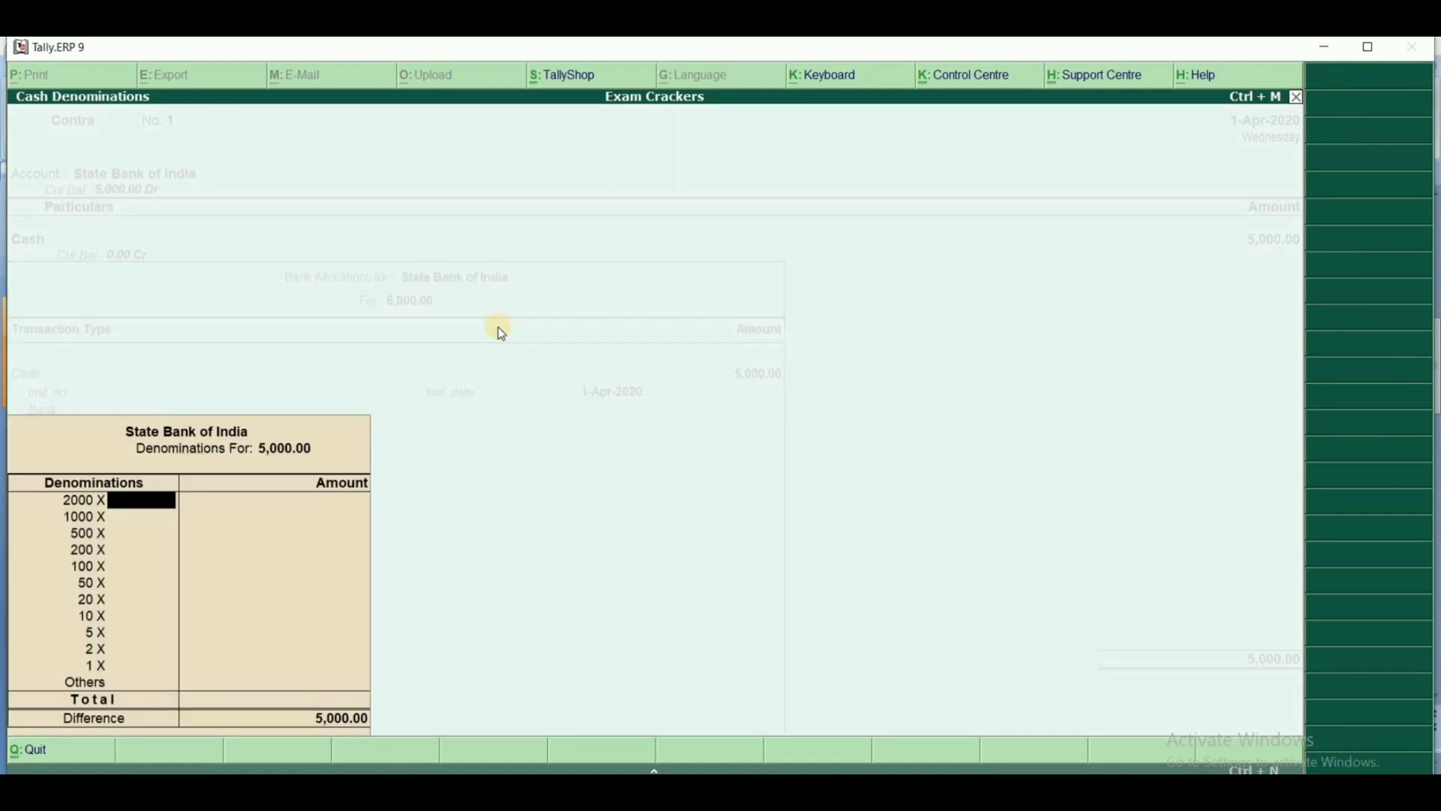
{"action": "key", "text": "Return"}
{"action": "key", "text": "Return"}
{"action": "key", "text": "Return"}
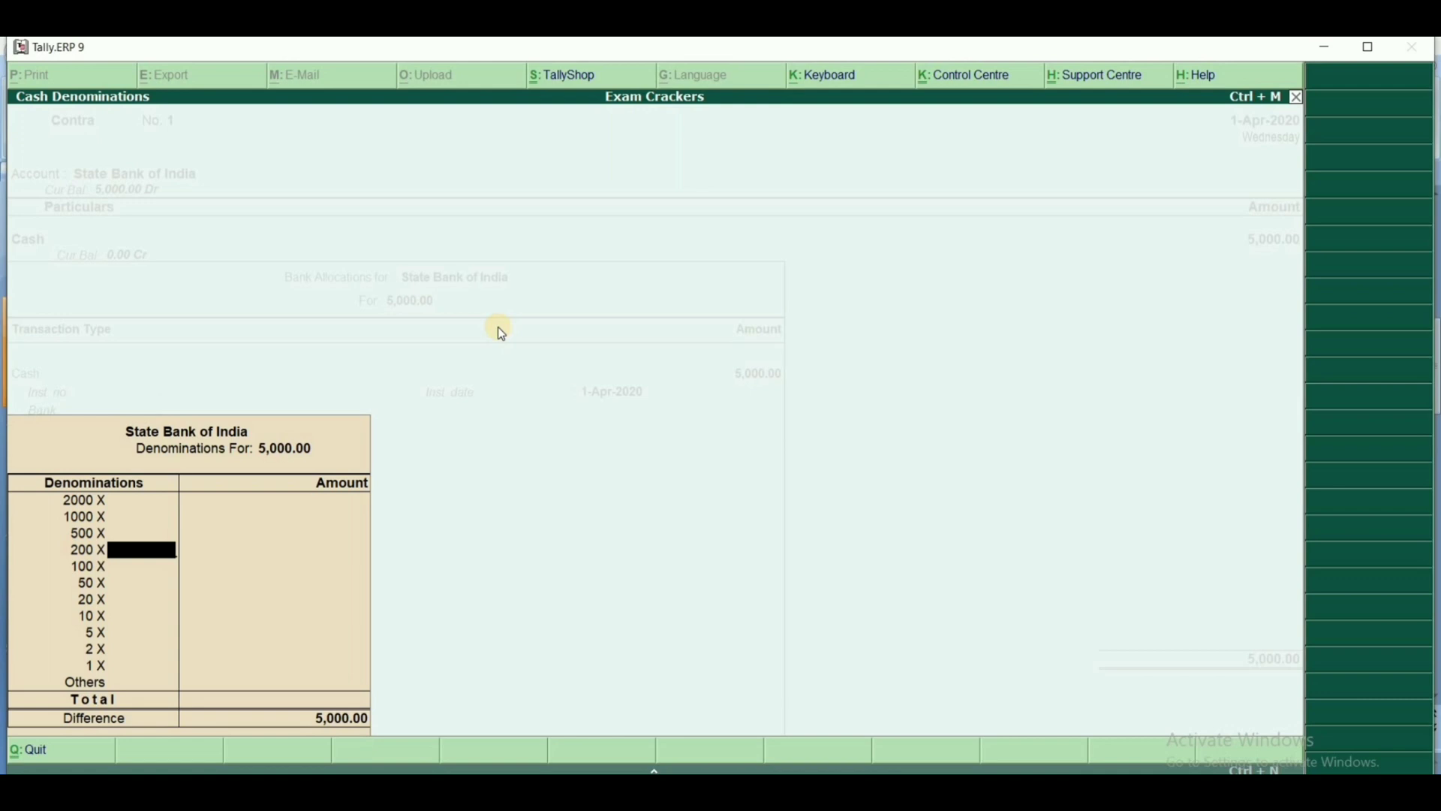
{"action": "key", "text": "Up"}
{"action": "key", "text": "Up"}
{"action": "key", "text": "Up"}
Fill in the cash denominations with 1 note of 2000, 5 of 500, 2 of 200 and 1 of 100, and confirm them
{"action": "type", "text": "1"}
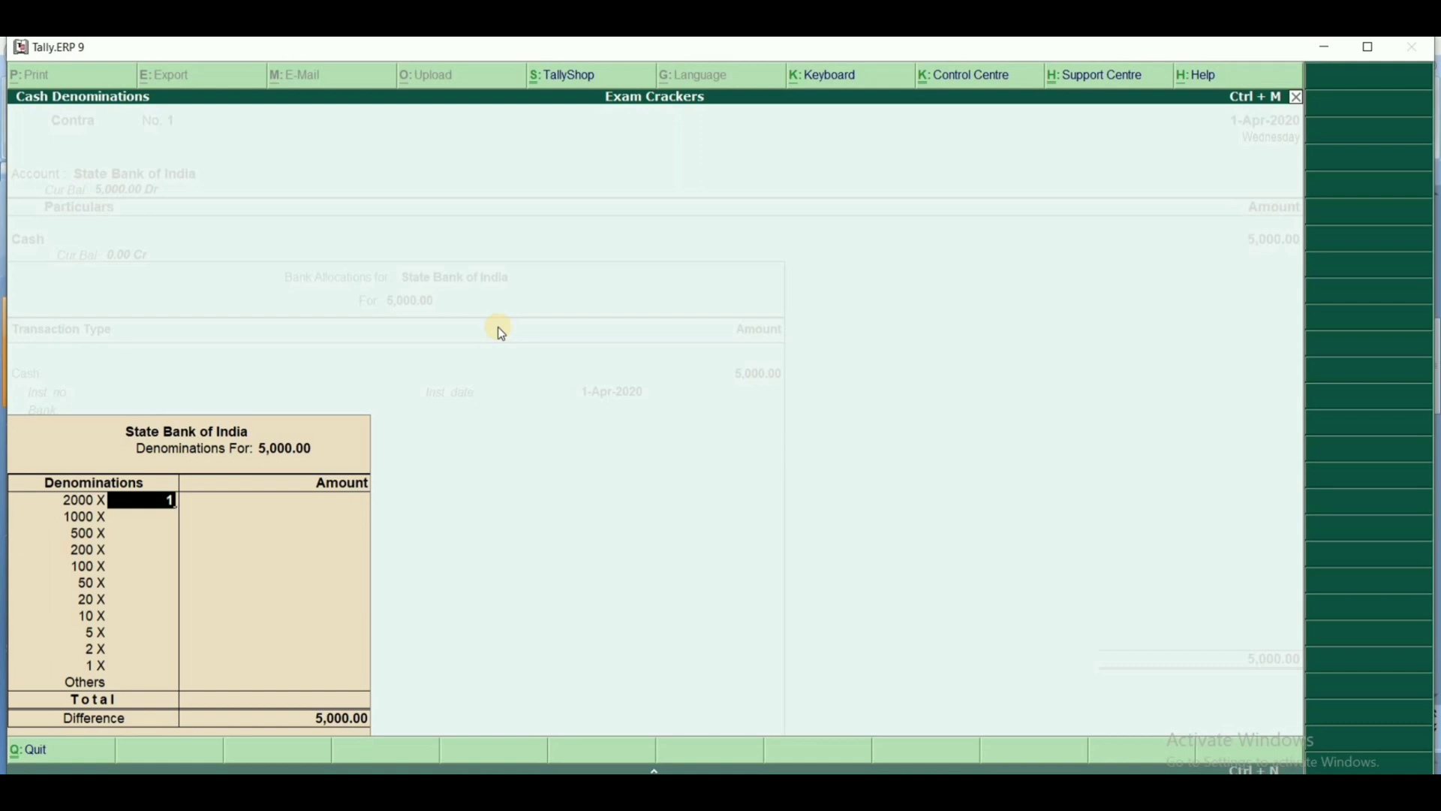
{"action": "key", "text": "Return"}
{"action": "key", "text": "Return"}
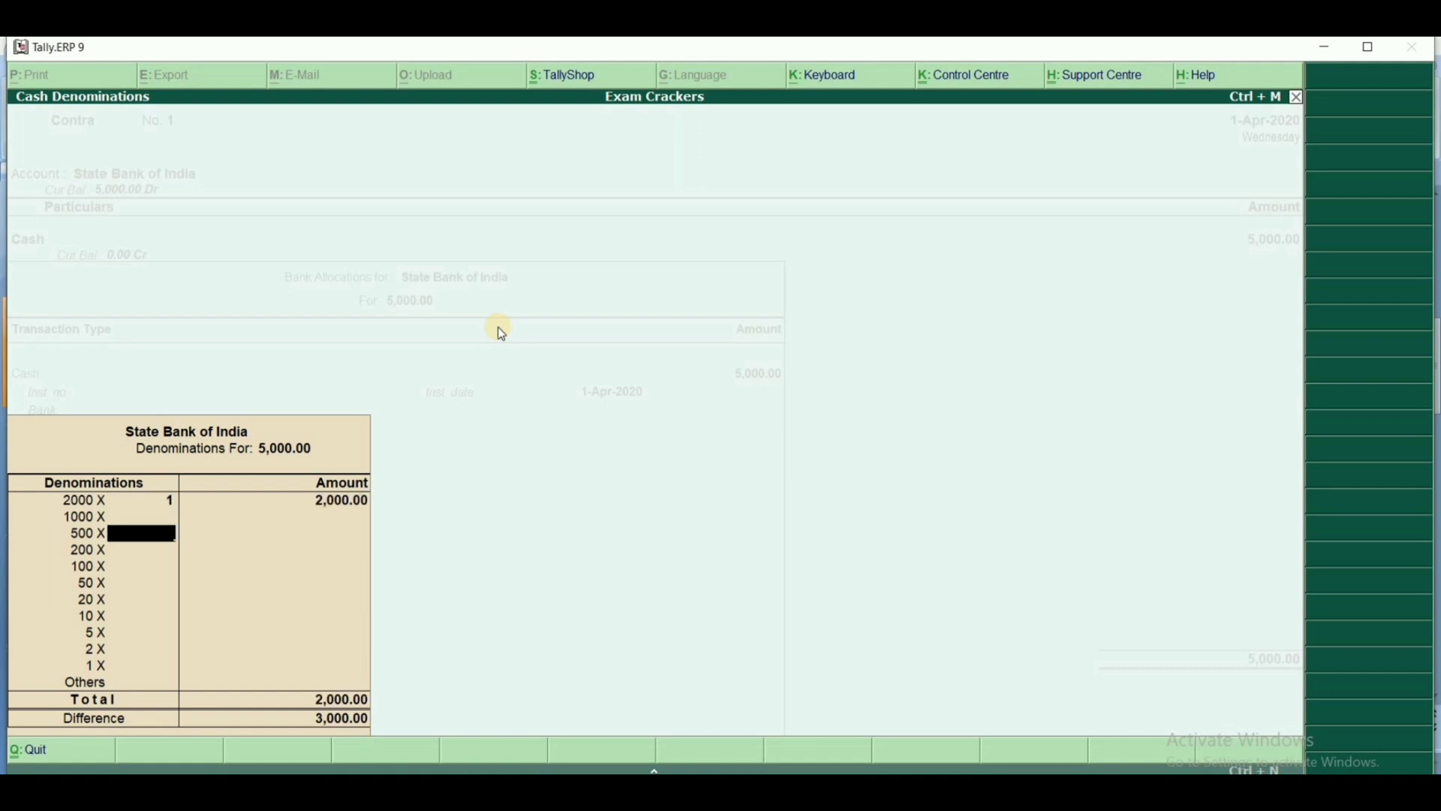
{"action": "type", "text": "5"}
{"action": "key", "text": "Return"}
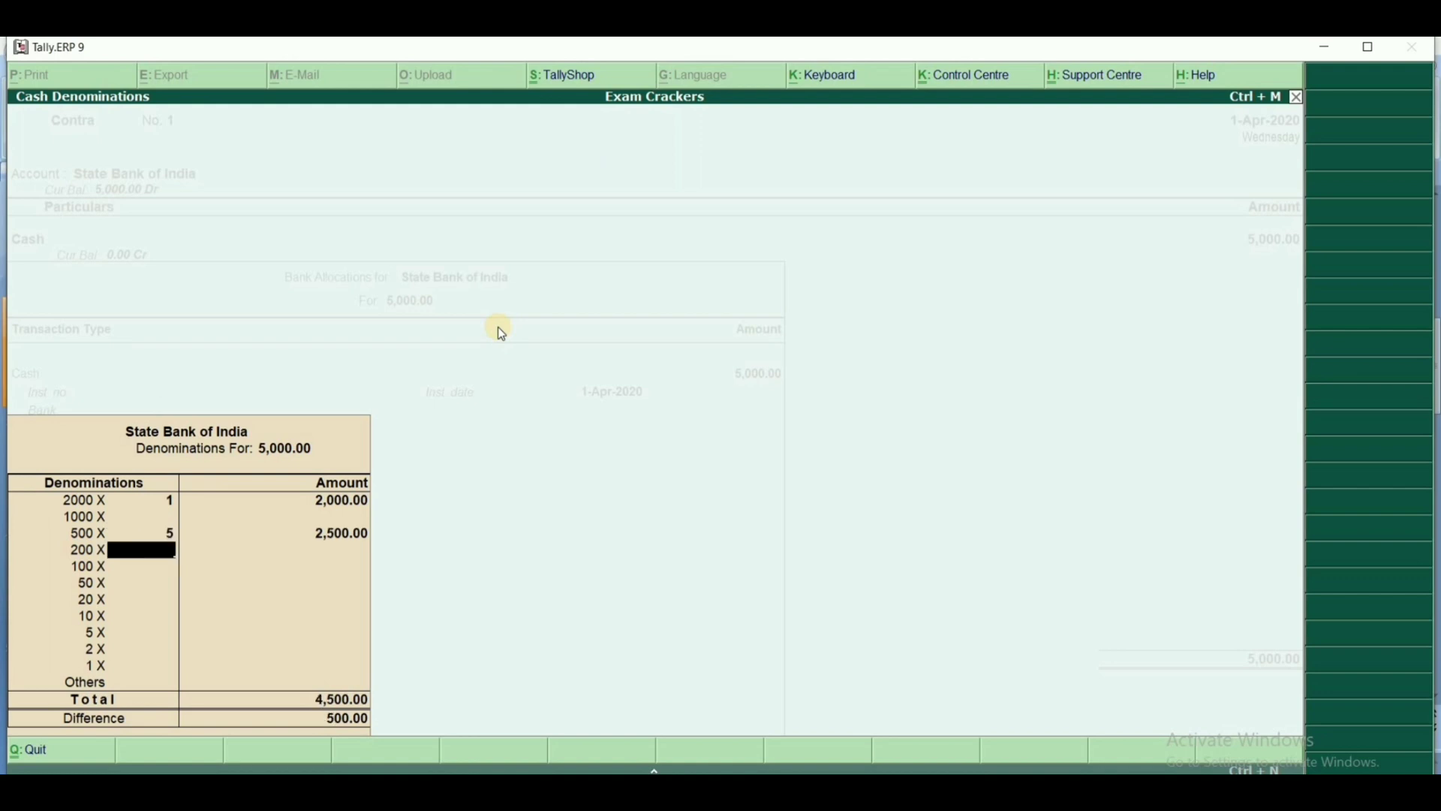
{"action": "type", "text": "2"}
{"action": "key", "text": "Return"}
{"action": "type", "text": "1"}
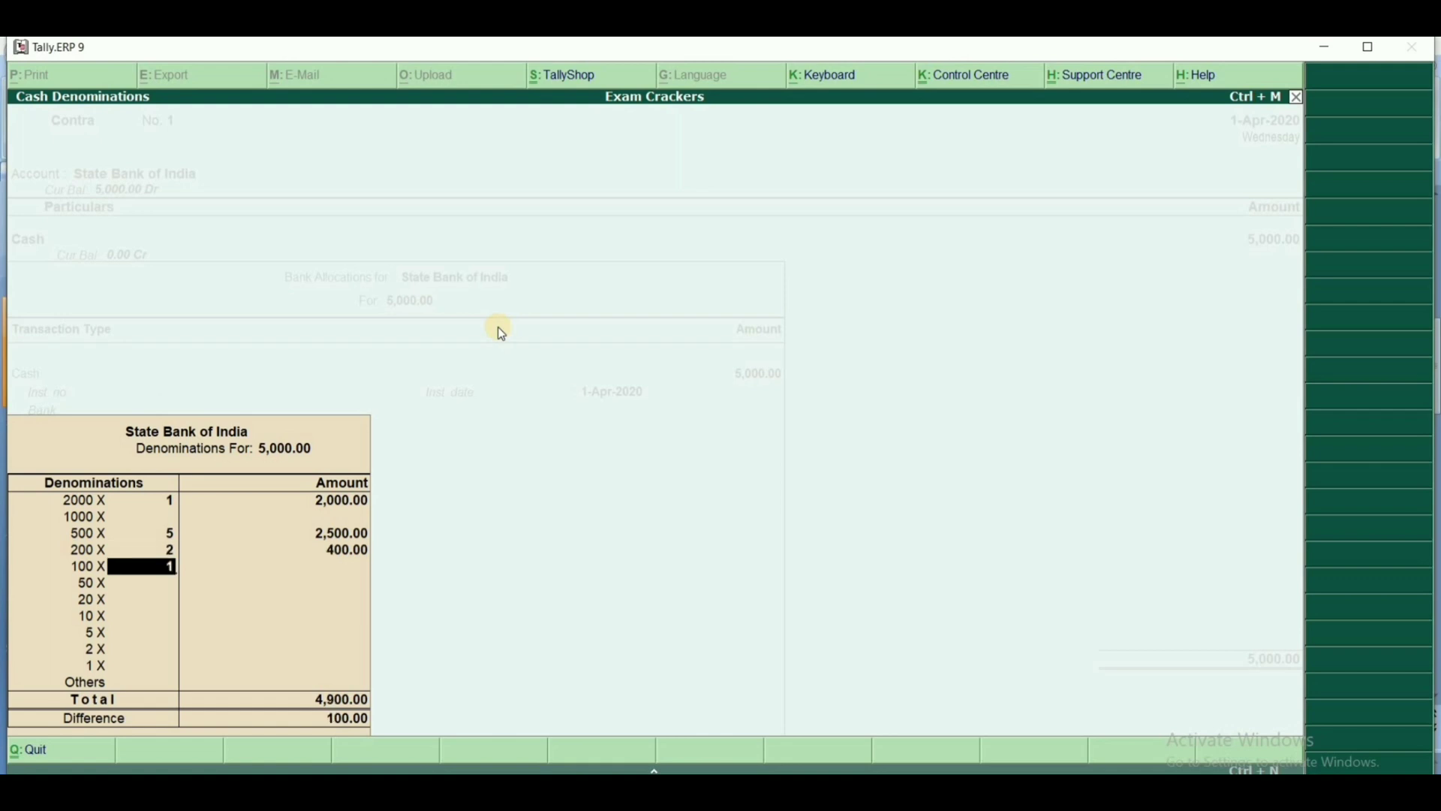
{"action": "key", "text": "Return"}
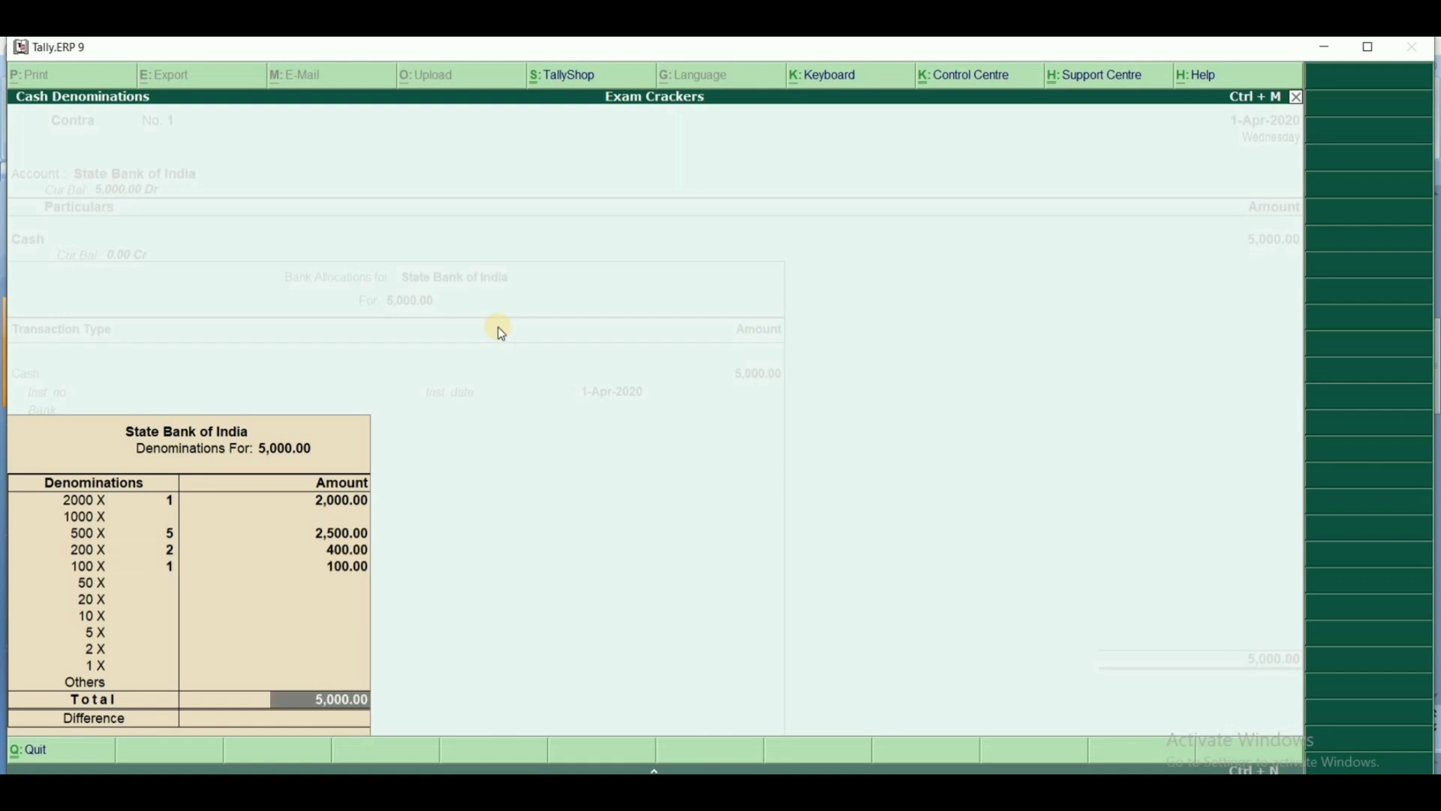
{"action": "key", "text": "Return"}
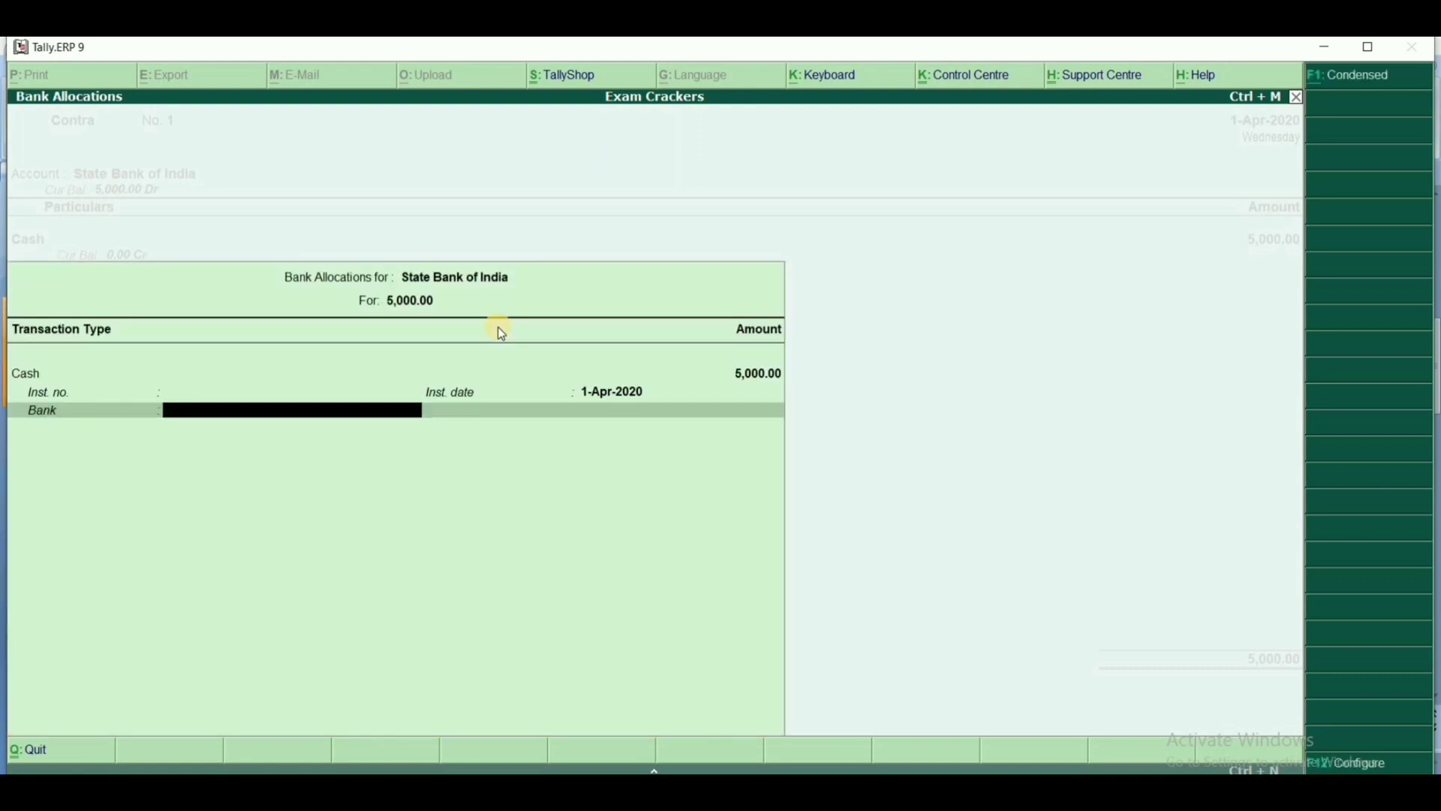
Leave the bank name blank in the bank allocation, skip the narration and save the contra voucher
{"action": "key", "text": "Return"}
{"action": "key", "text": "Return"}
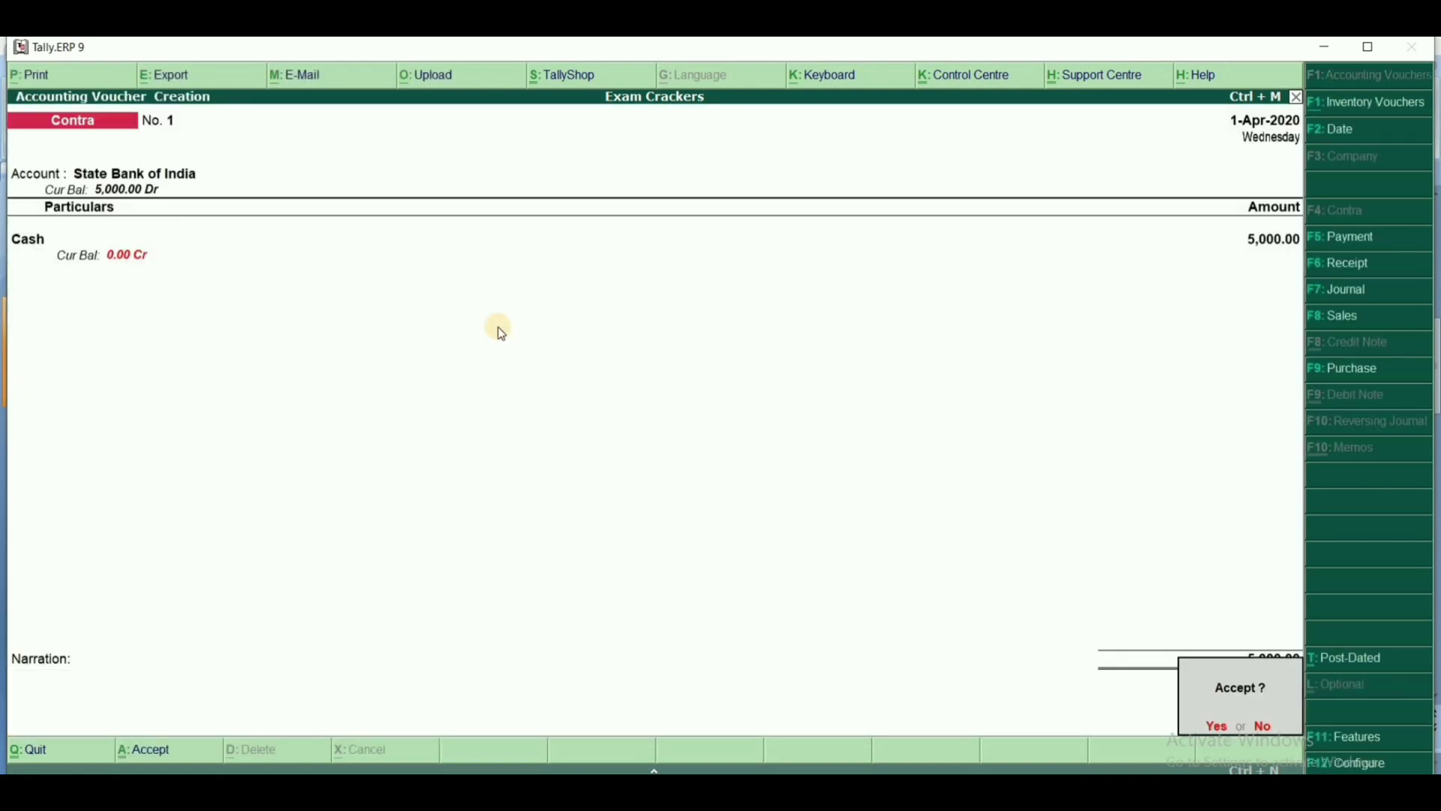
{"action": "key", "text": "Return"}
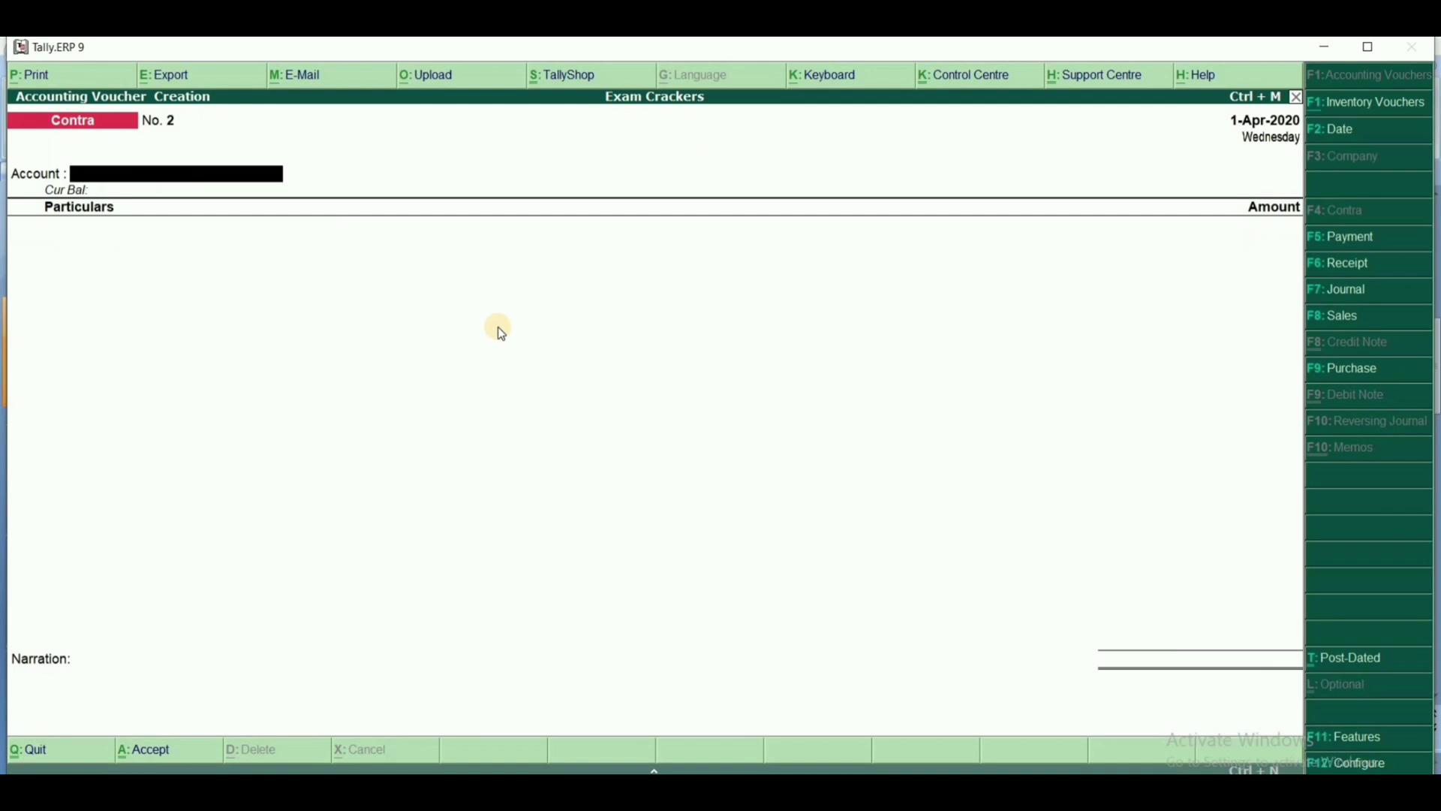